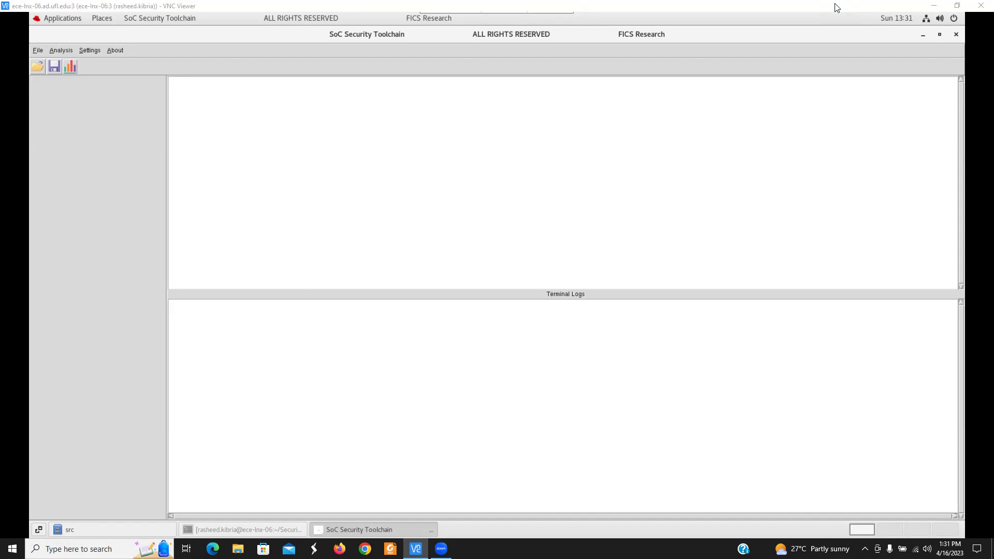
# Launch the Analysis > Gate > Control FSM Extractor (FSMx-Ultra-FN) tool
pyautogui.click(60, 50)
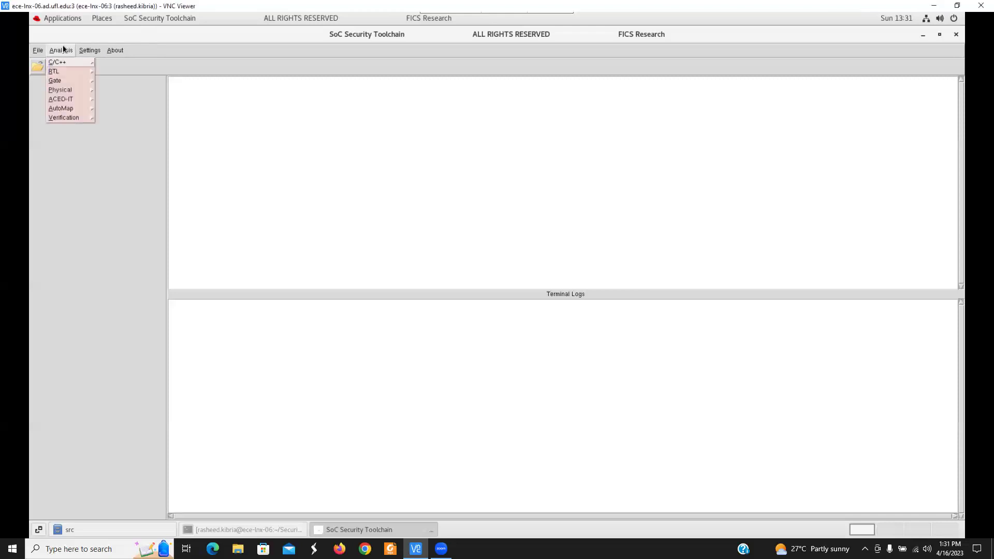
pyautogui.moveTo(70, 83)
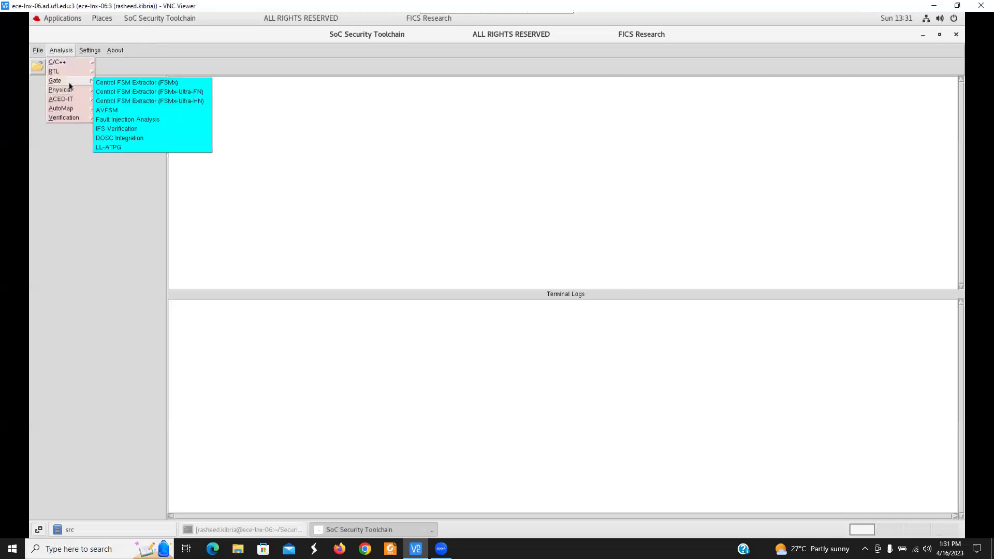
pyautogui.click(139, 92)
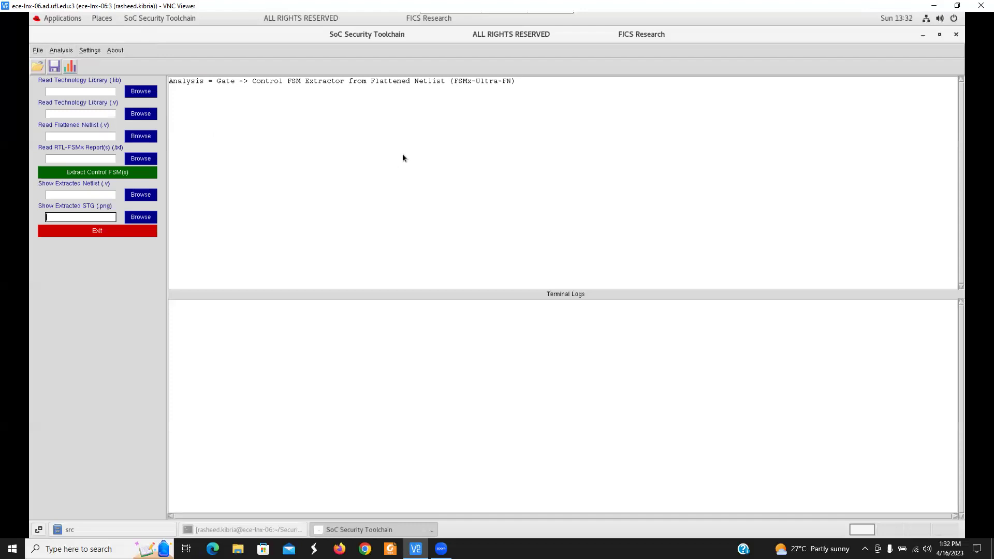
# Browse for the .lib technology library and navigate into the GL_FSMx_Ultra folder
pyautogui.click(142, 90)
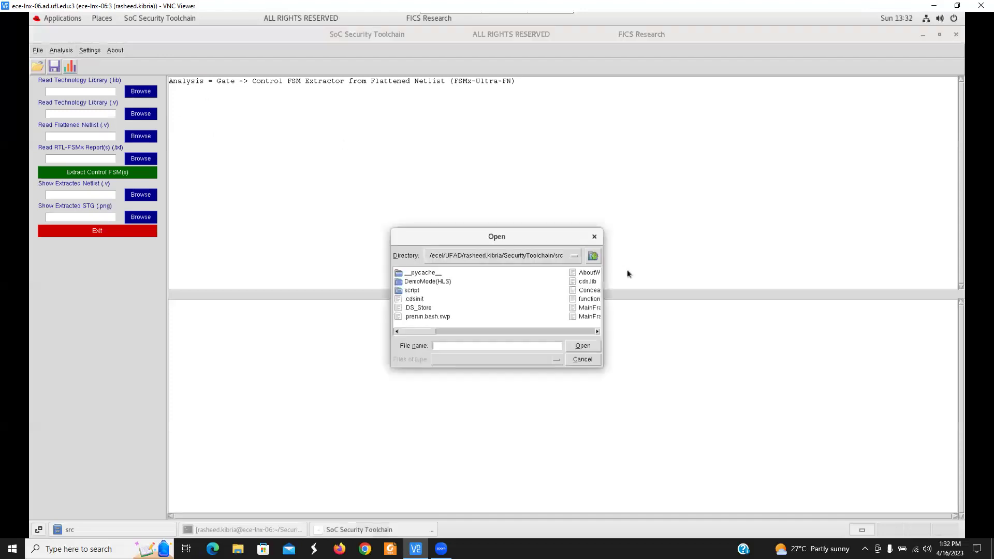
pyautogui.click(593, 256)
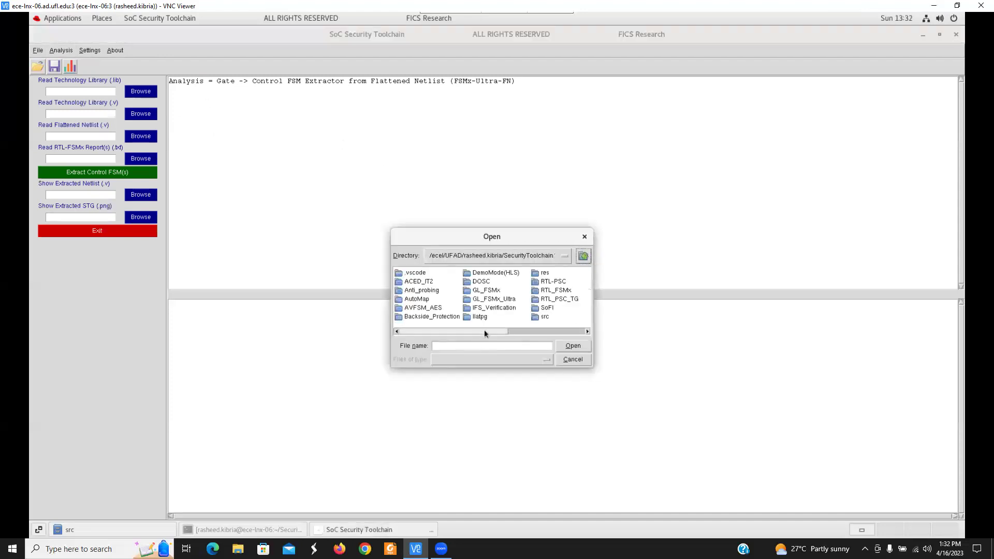
pyautogui.moveTo(486, 330)
pyautogui.mouseDown()
pyautogui.moveTo(520, 331)
pyautogui.moveTo(495, 330)
pyautogui.mouseUp()
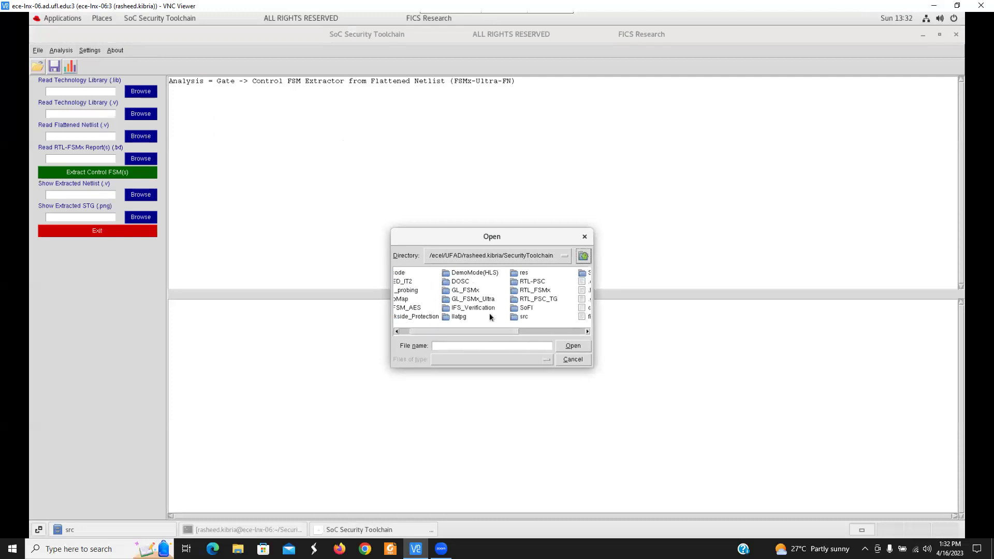
pyautogui.doubleClick(480, 299)
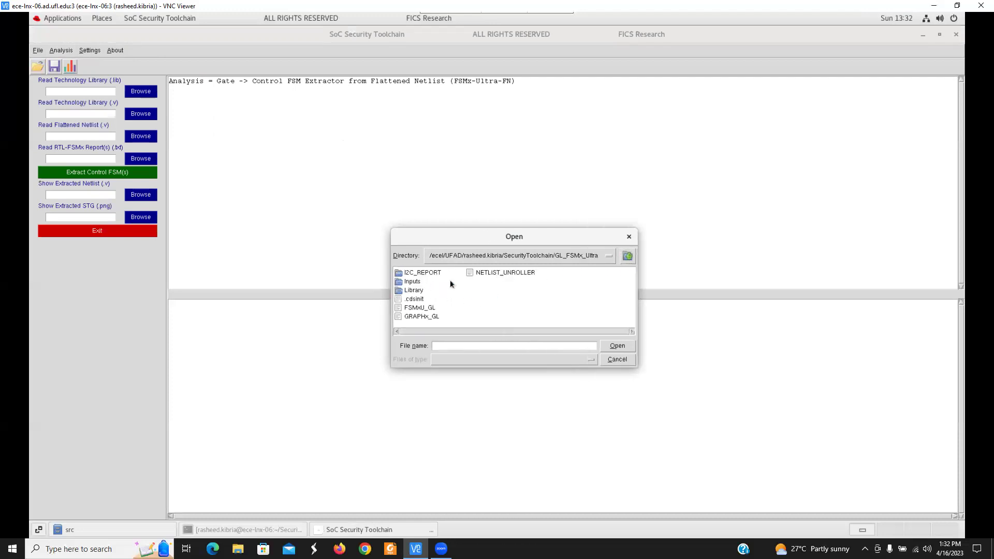
# In Files, permanently delete GL_FSMx_Ultra/I2C_REPORT with Shift+Delete, then return to SecurityToolchain
pyautogui.click(126, 529)
pyautogui.click(40, 37)
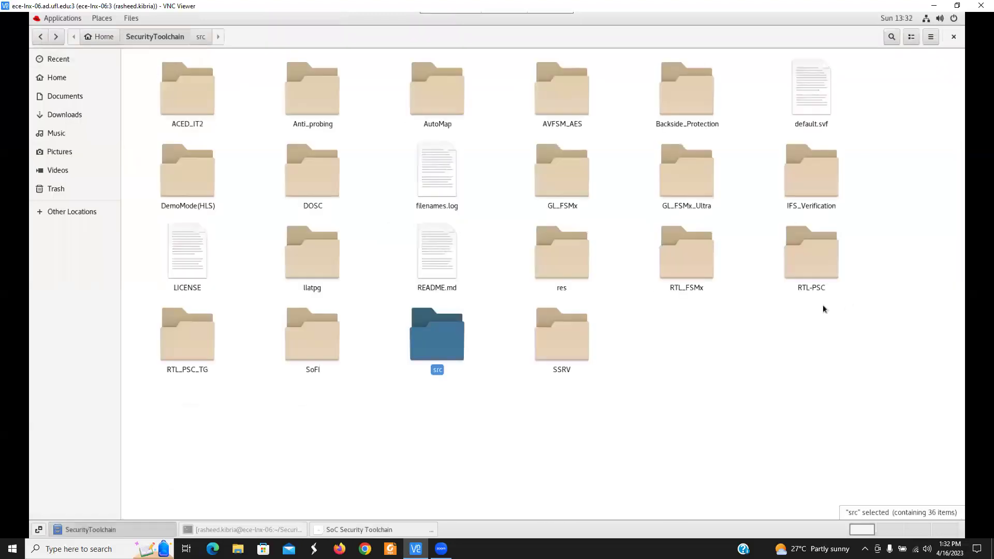
pyautogui.doubleClick(669, 177)
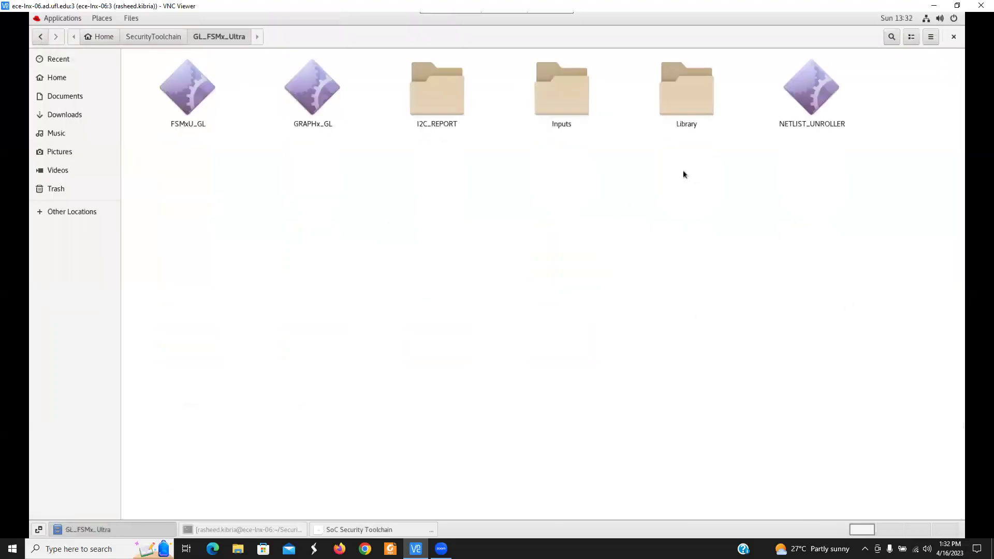
pyautogui.click(418, 90)
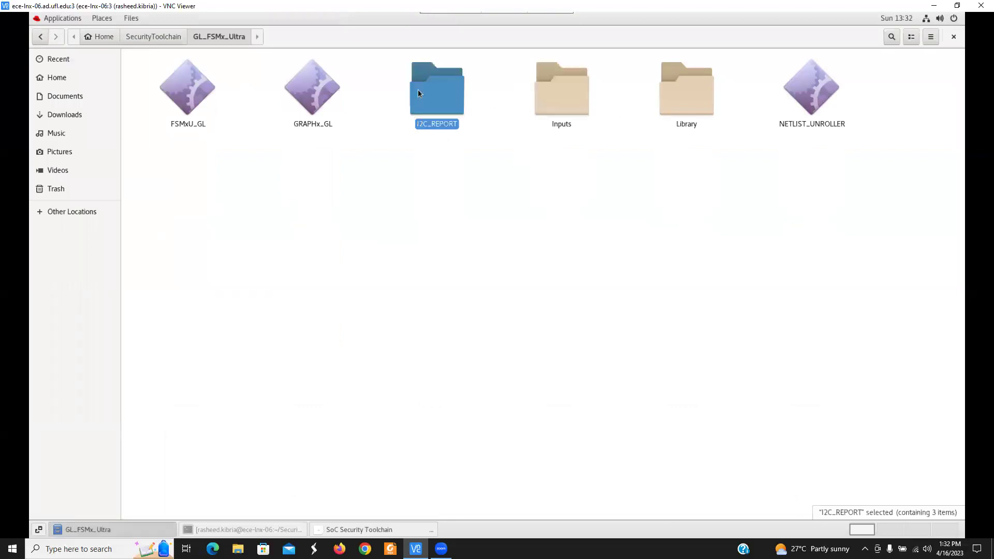
pyautogui.hotkey('shift', 'Delete')
pyautogui.press('Return')
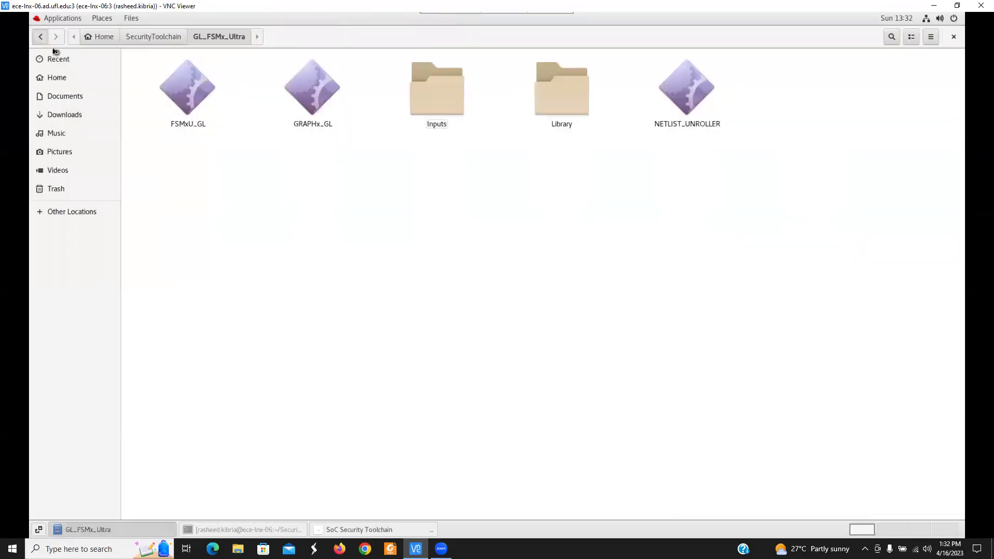
pyautogui.click(41, 36)
# Set Library/saed90nm_typ.lib as the .lib technology library
pyautogui.click(359, 530)
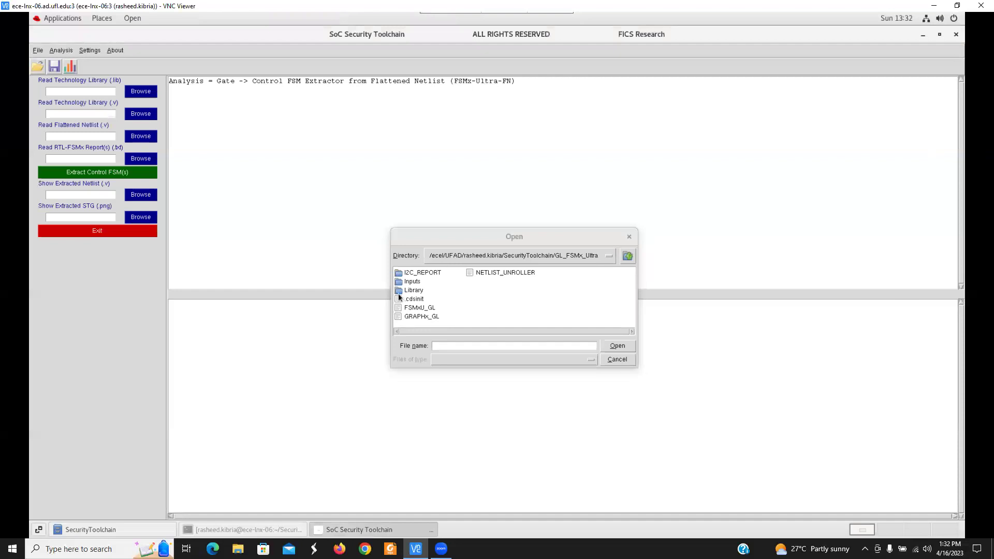
pyautogui.click(418, 284)
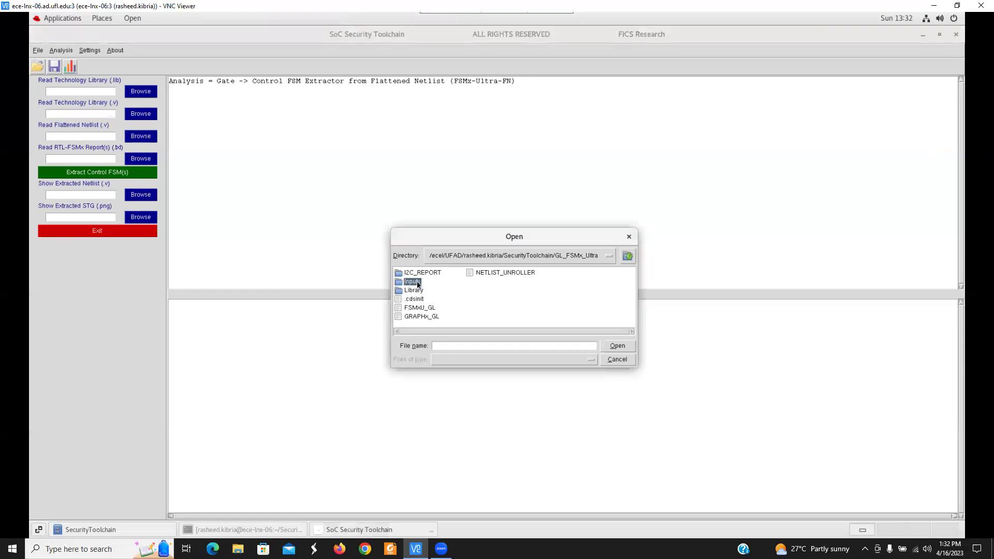
pyautogui.doubleClick(413, 290)
pyautogui.click(435, 282)
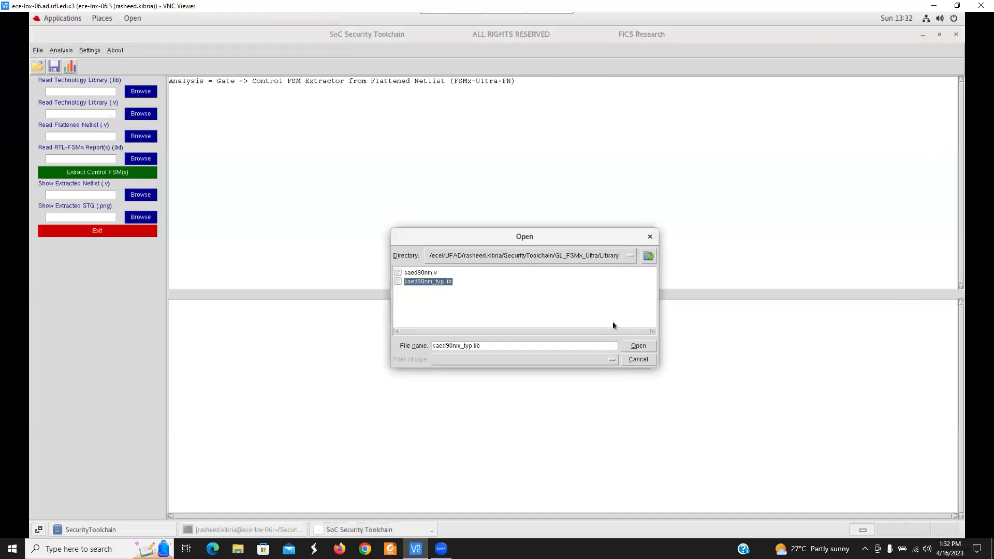
pyautogui.click(639, 346)
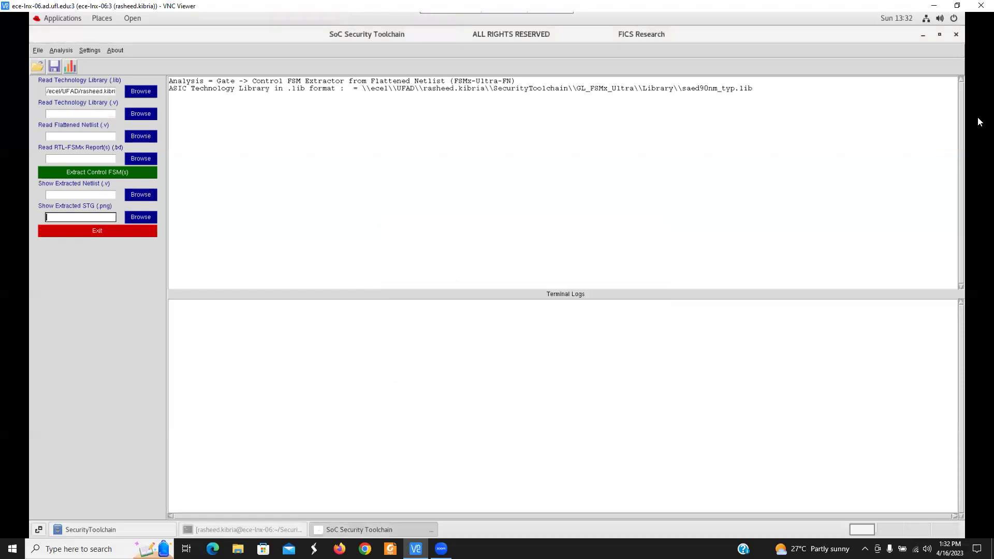
# Set saed90nm.v as the .v technology library
pyautogui.click(142, 116)
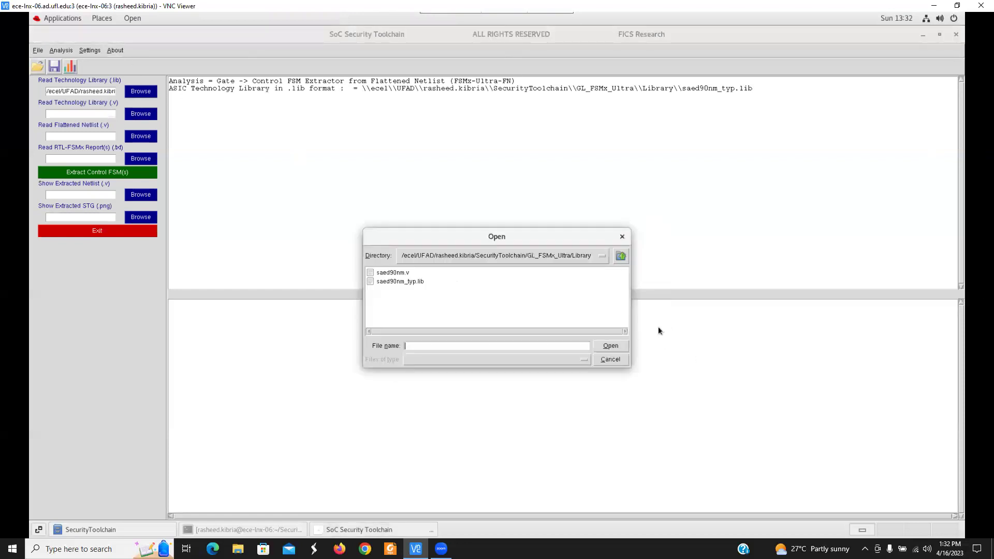
pyautogui.click(398, 273)
pyautogui.click(611, 347)
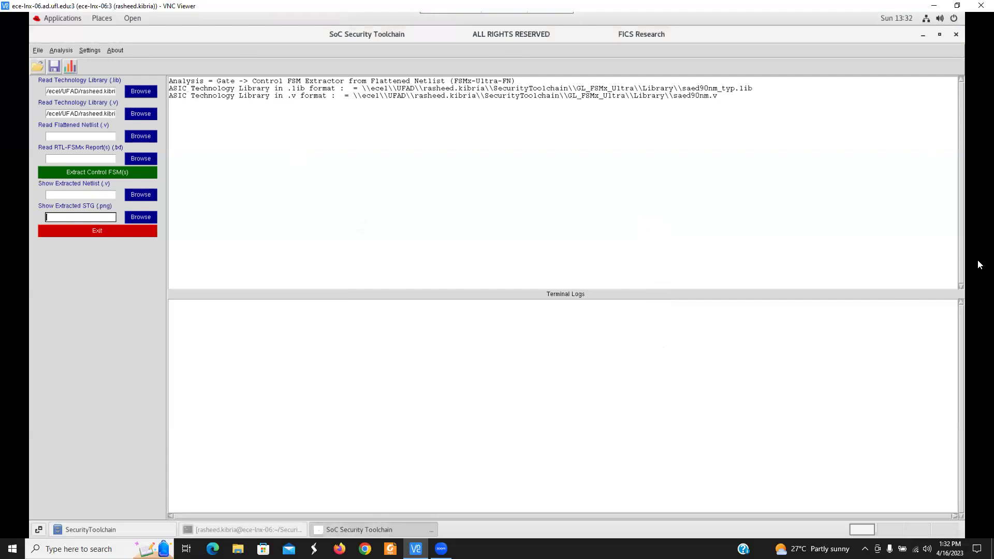
# Load Inputs/I2C.v as the flattened gate-level netlist
pyautogui.click(139, 135)
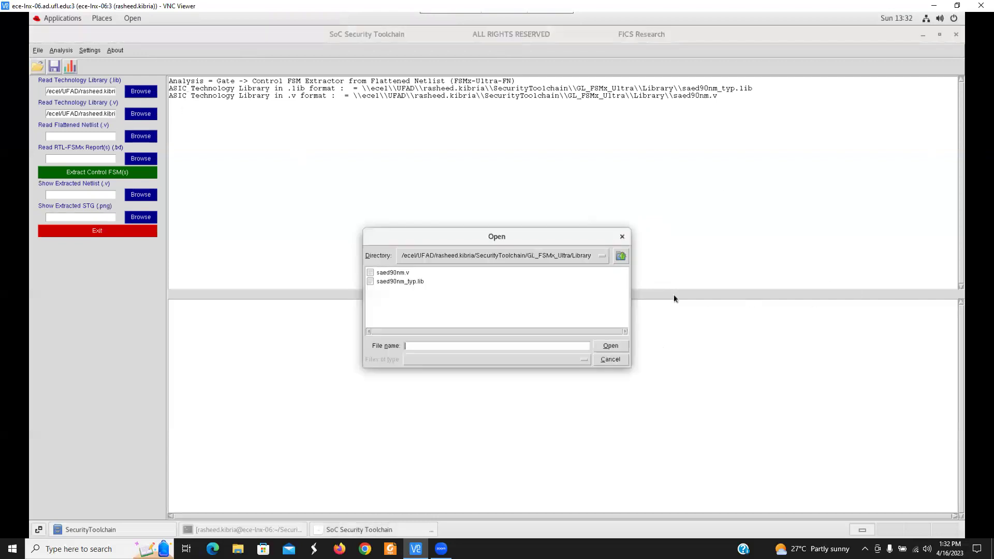
pyautogui.click(620, 256)
pyautogui.doubleClick(386, 283)
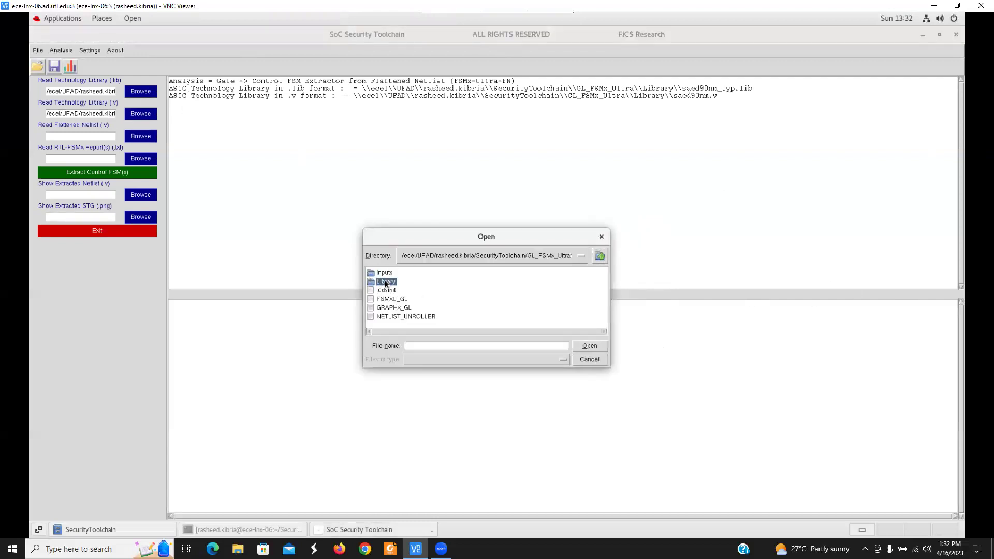
pyautogui.click(624, 254)
pyautogui.doubleClick(383, 272)
pyautogui.click(383, 272)
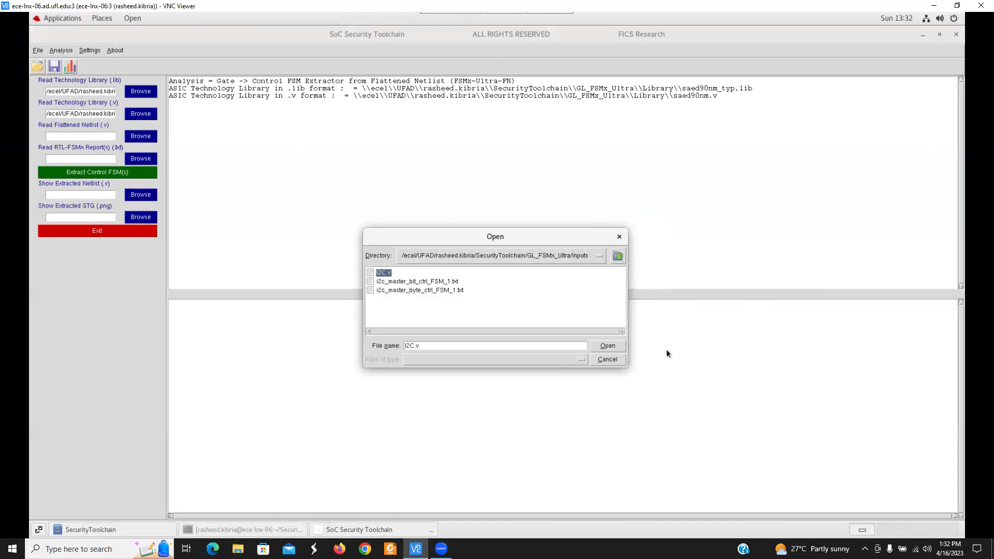
pyautogui.click(617, 347)
# Add i2c_master_bit_ctrl_FSM_1.txt and i2c_master_byte_ctrl_FSM_1.txt as RTL-FSMx reports
pyautogui.click(141, 158)
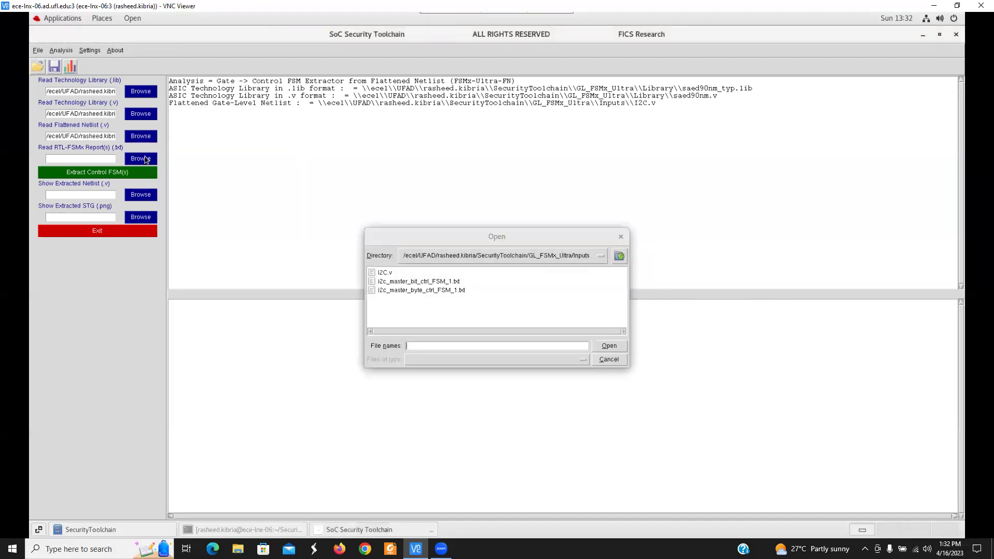
pyautogui.click(438, 283)
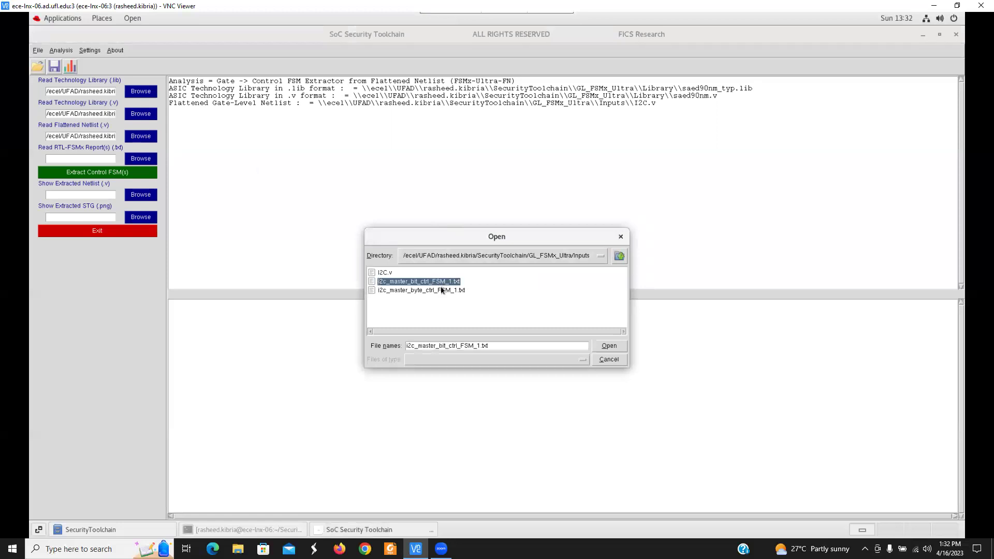
pyautogui.keyDown('shift'); pyautogui.click(448, 289); pyautogui.keyUp('shift')
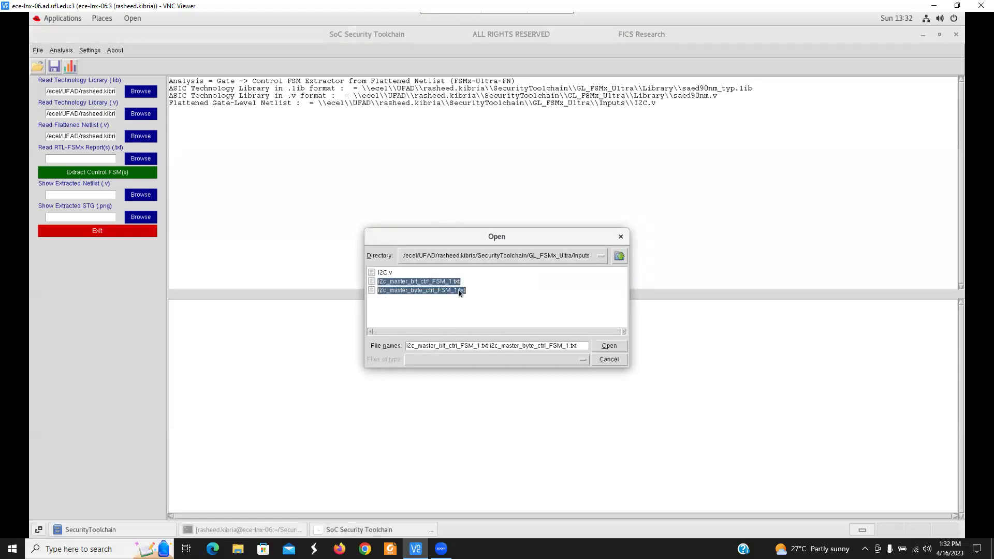
pyautogui.click(614, 346)
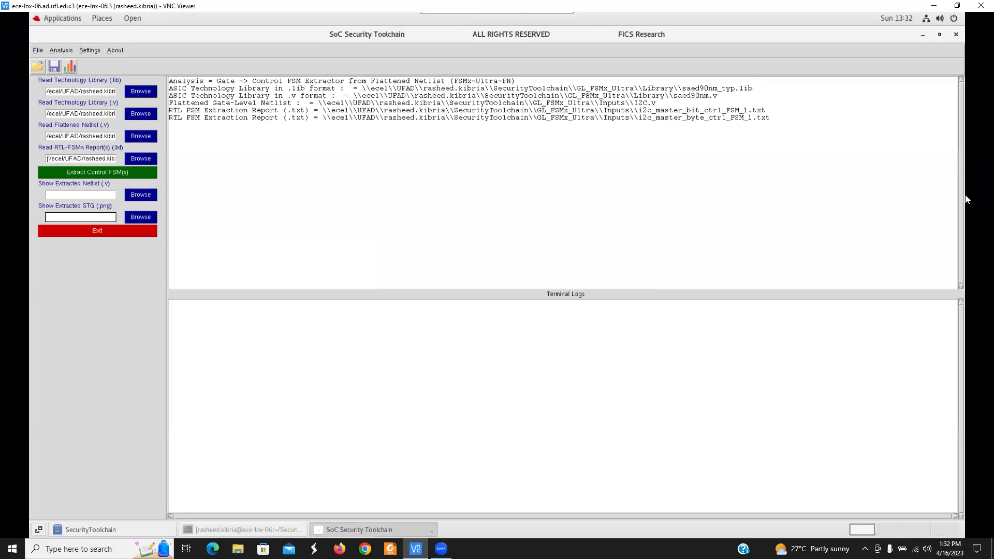
# Run Extract Control FSM(s) and move the extraction terminal aside while it finishes
pyautogui.click(65, 170)
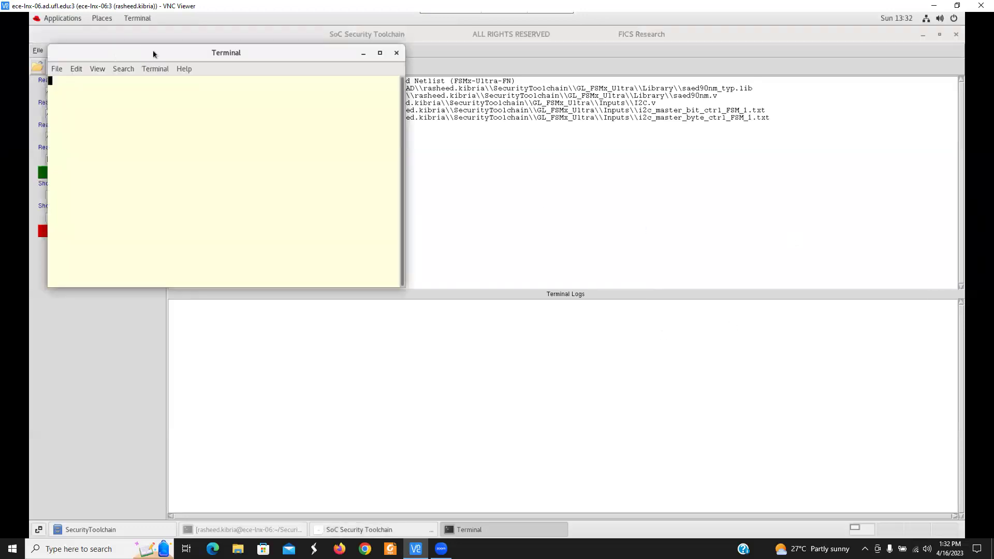
pyautogui.moveTo(182, 54); pyautogui.dragTo(630, 161)
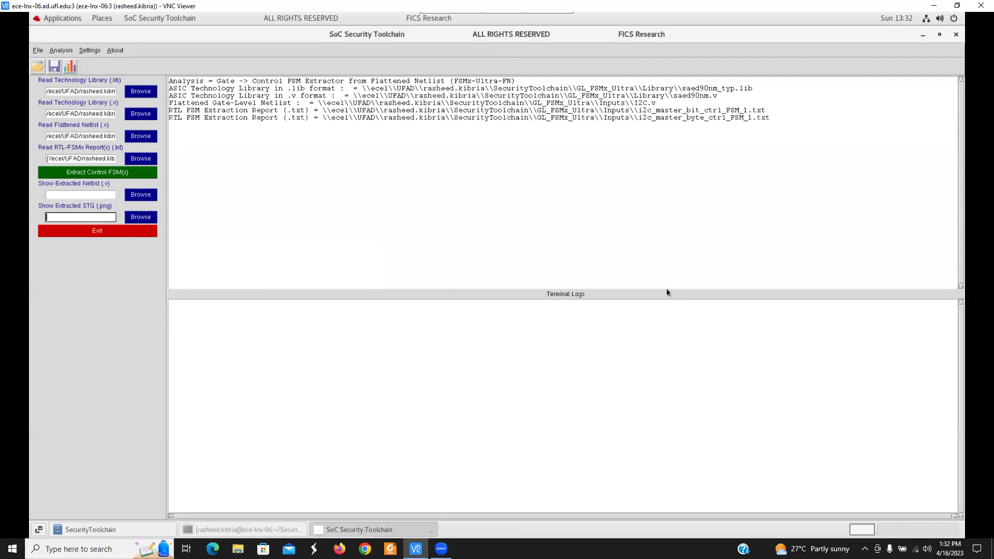
# Browse to I2C_REPORT/Netlists and select FSM_1.v as the extracted netlist to show
pyautogui.click(137, 194)
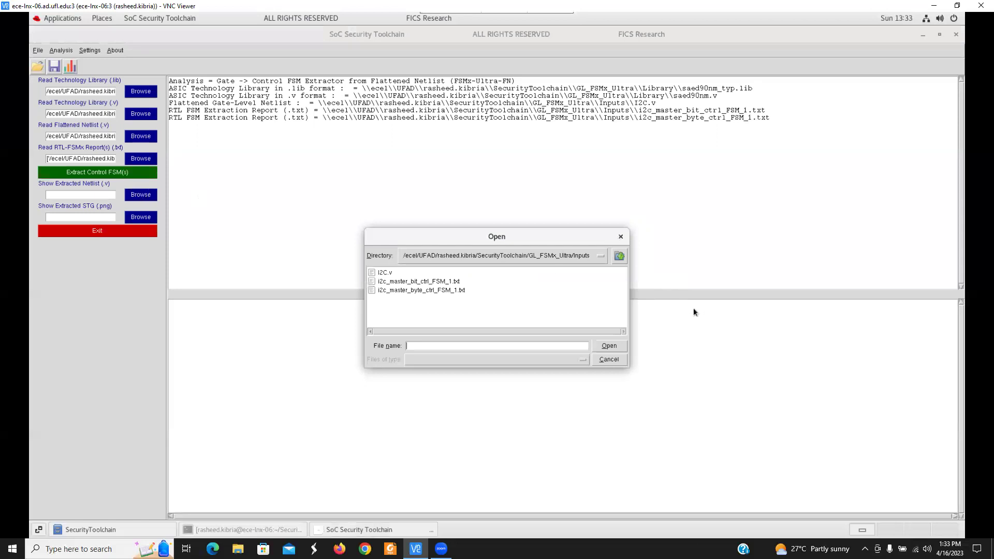
pyautogui.click(619, 256)
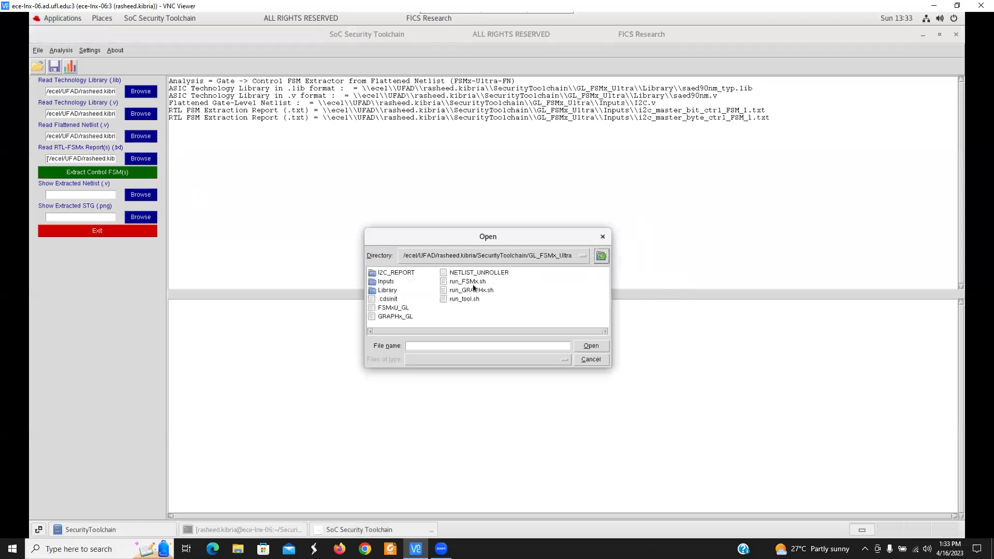
pyautogui.doubleClick(399, 274)
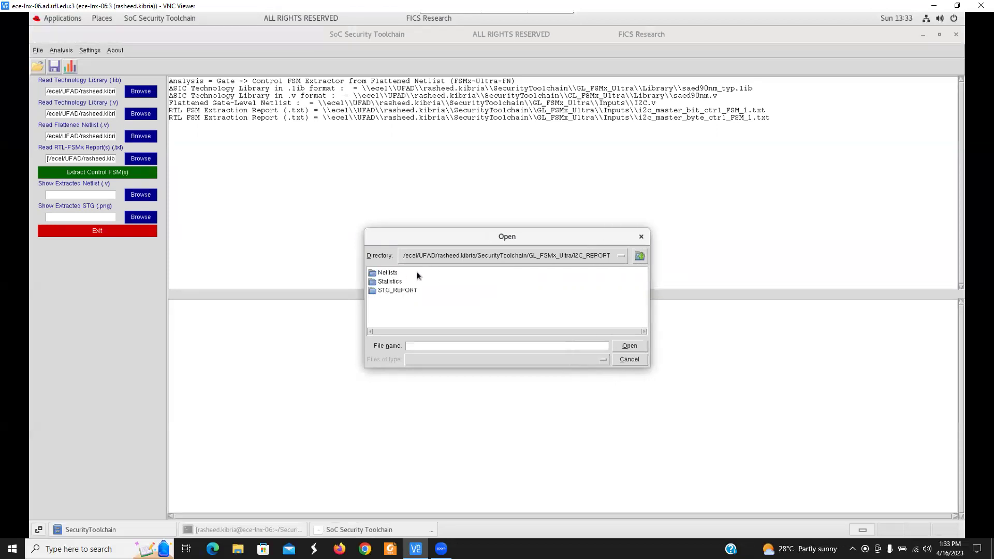
pyautogui.doubleClick(389, 273)
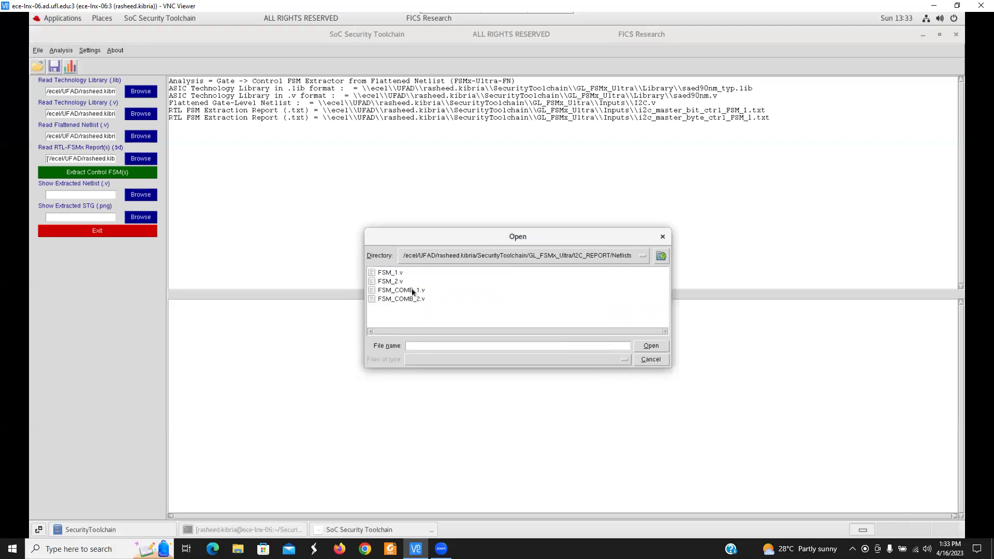
pyautogui.click(400, 272)
pyautogui.click(414, 291)
pyautogui.click(392, 272)
# Display the FSM_1.v gate-level netlist, scroll through it, and reopen the netlist chooser
pyautogui.click(651, 346)
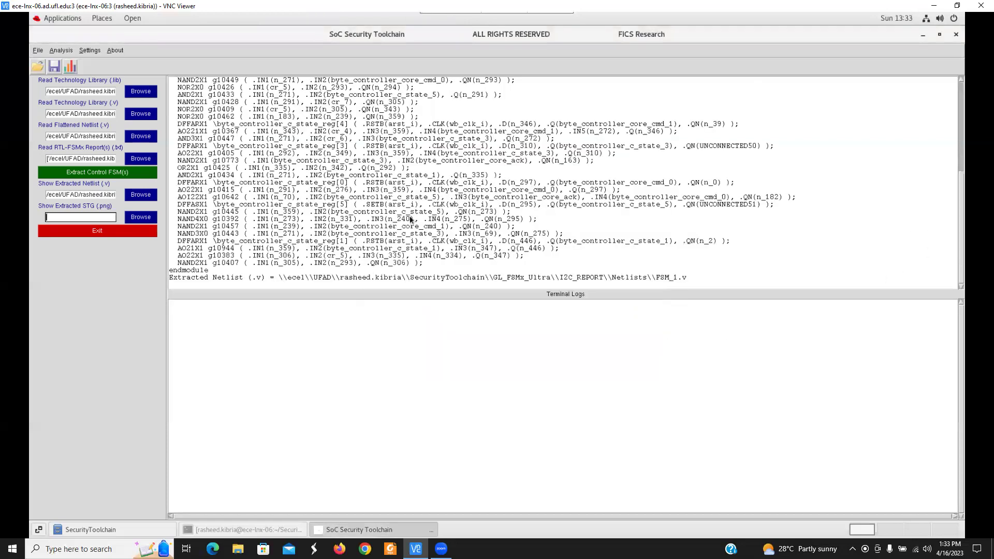
pyautogui.scroll(10, 413, 220)
pyautogui.scroll(-3, 413, 220)
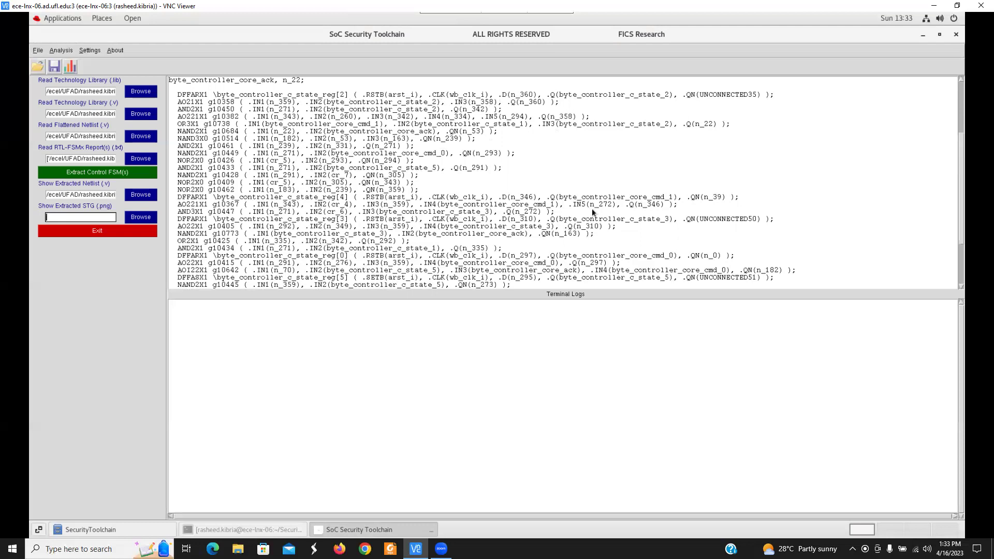
pyautogui.click(145, 194)
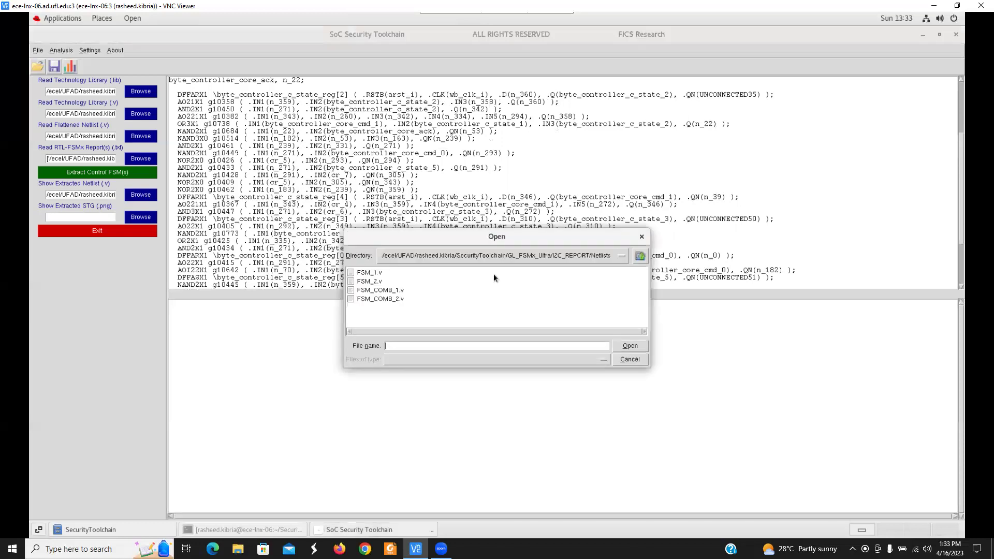
# Load FSM_2.v and scroll through its byte_controller_bit_controller state register cells
pyautogui.click(370, 281)
pyautogui.click(631, 346)
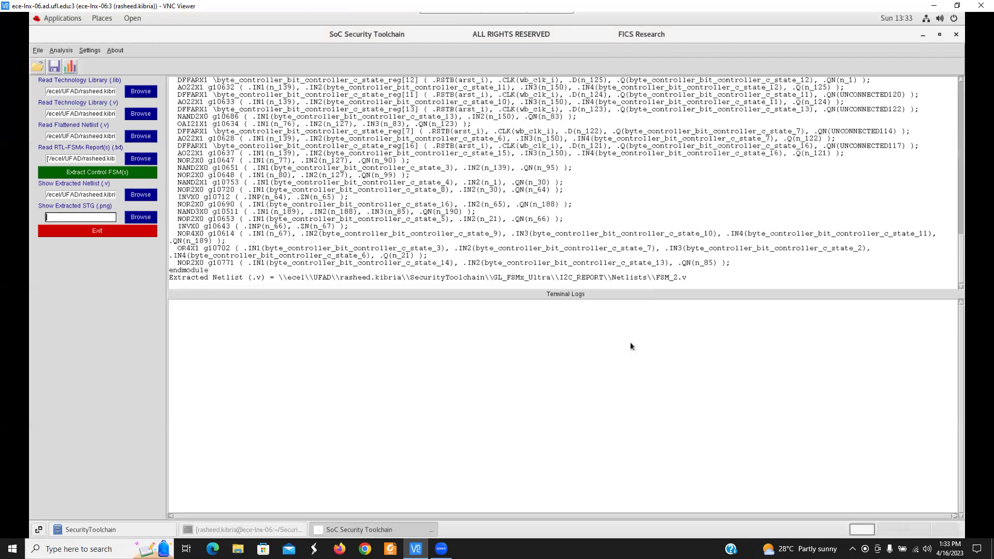
pyautogui.scroll(7, 440, 181)
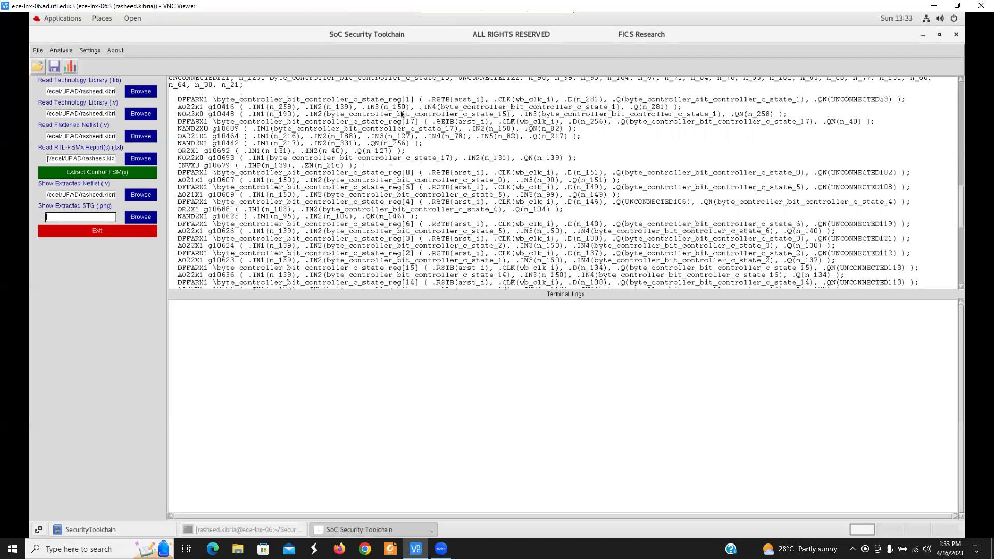
pyautogui.scroll(-6, 514, 169)
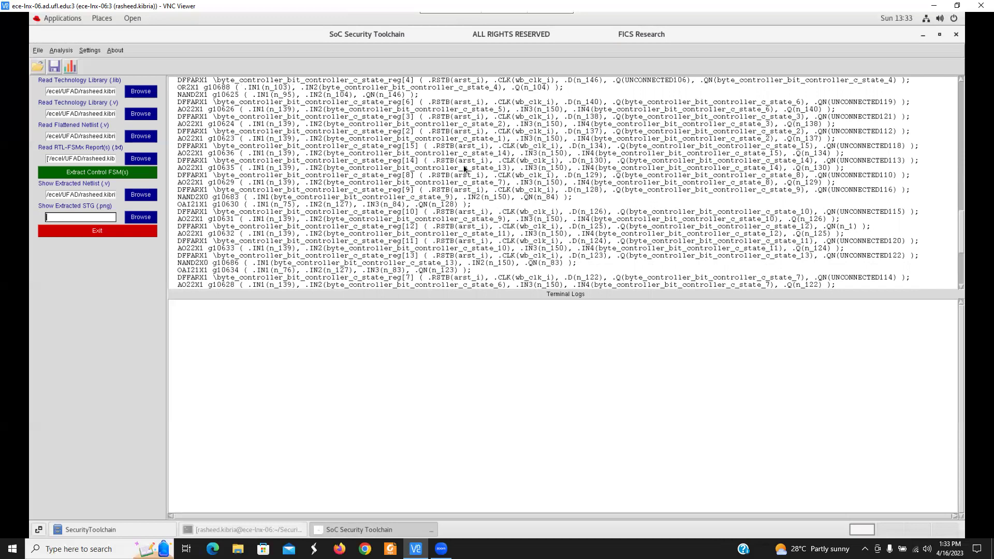
# Browse up to I2C_REPORT and look inside the Statistics folder
pyautogui.click(141, 194)
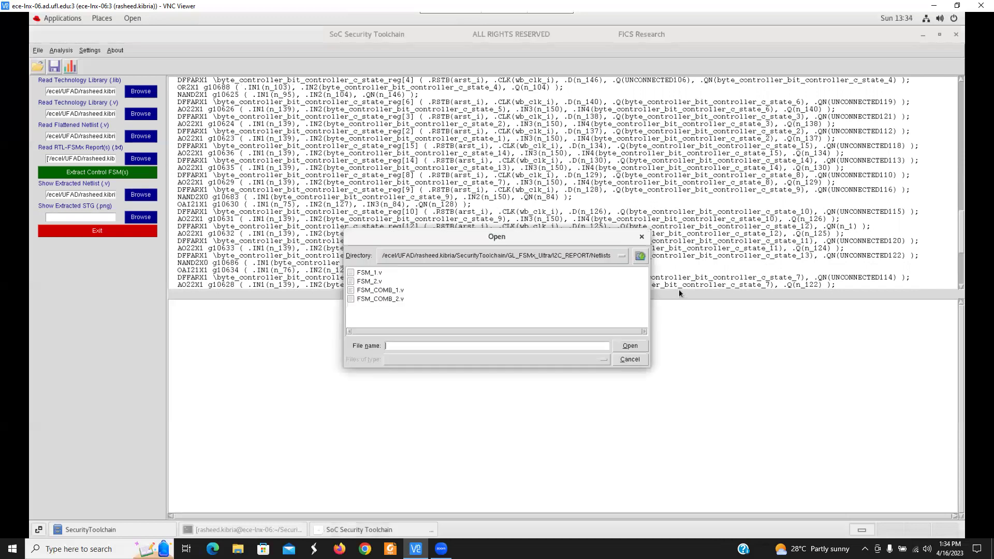
pyautogui.click(639, 256)
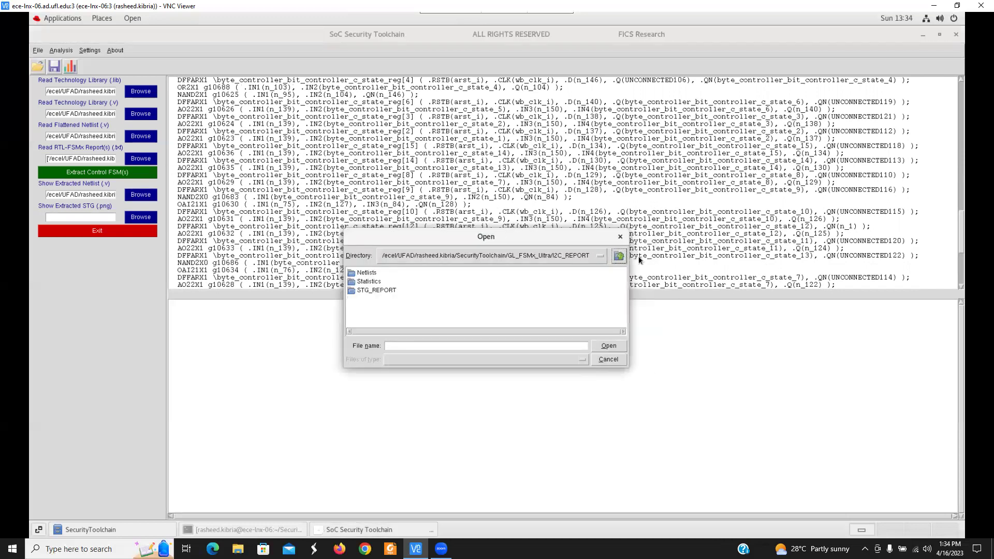
pyautogui.doubleClick(383, 284)
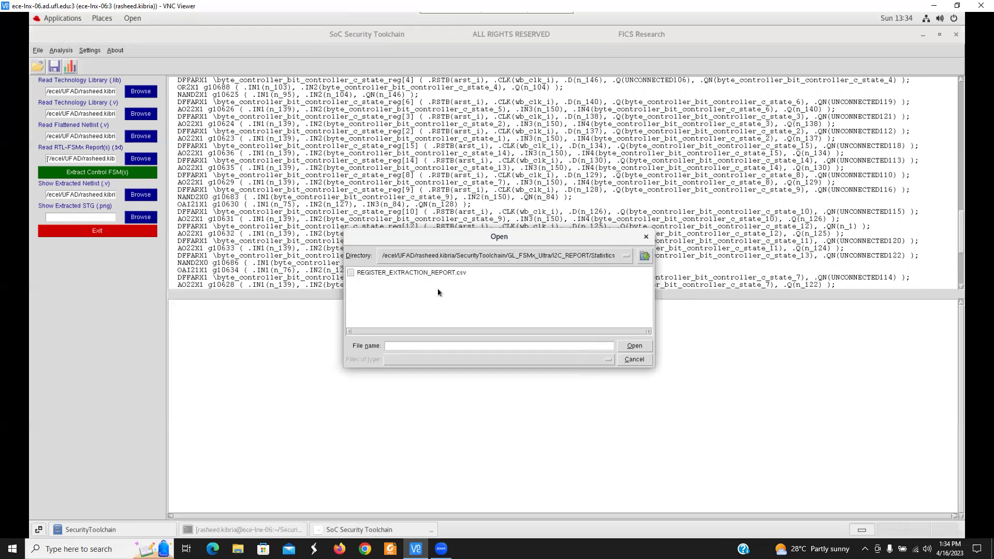
pyautogui.click(641, 255)
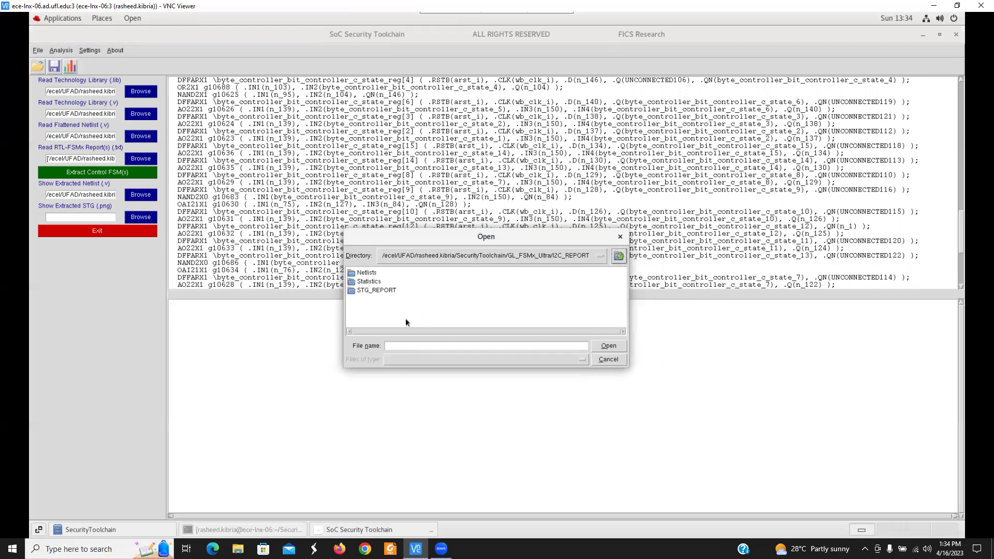
# Open STG_REPORT and select the GL_STG_1.txt transition list
pyautogui.click(384, 291)
pyautogui.doubleClick(383, 290)
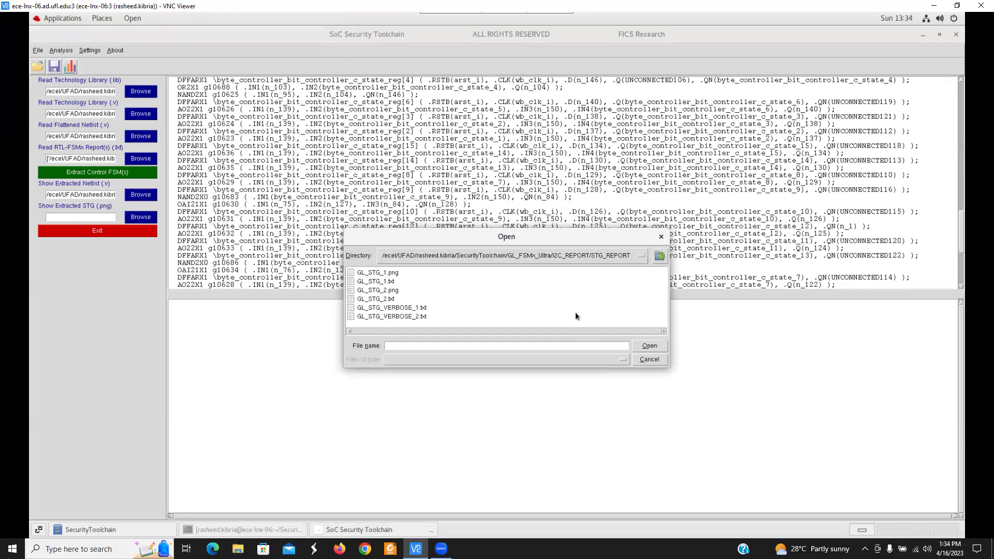
pyautogui.click(381, 273)
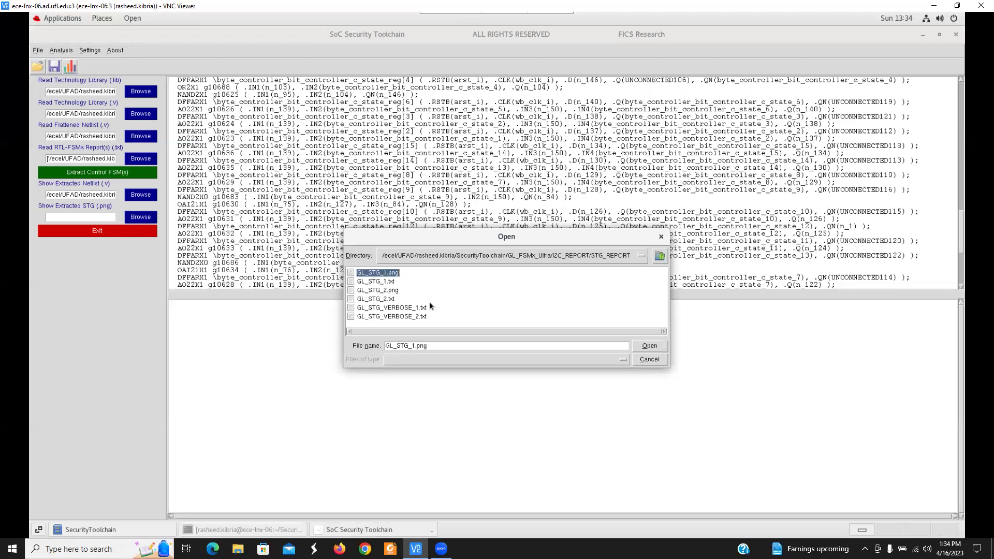
pyautogui.click(392, 291)
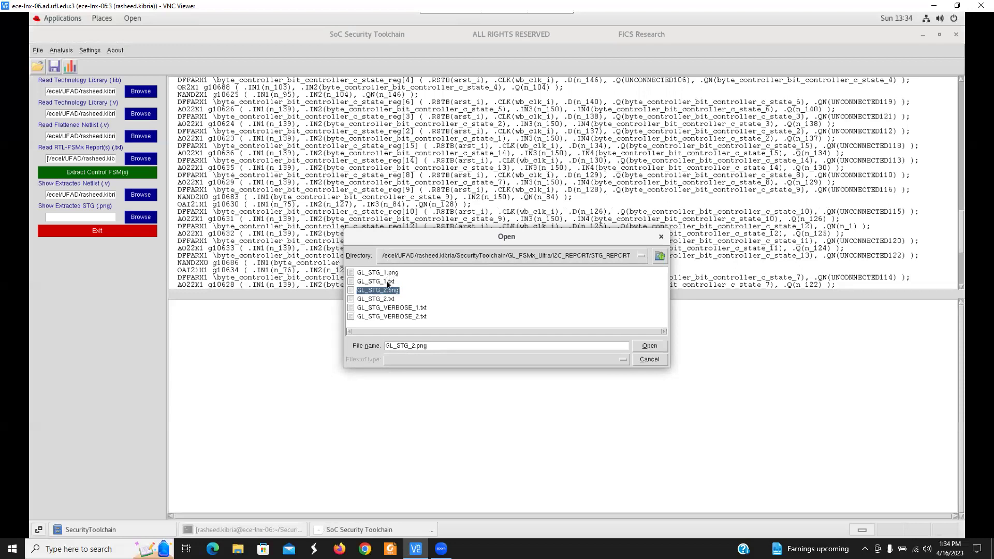
pyautogui.click(387, 282)
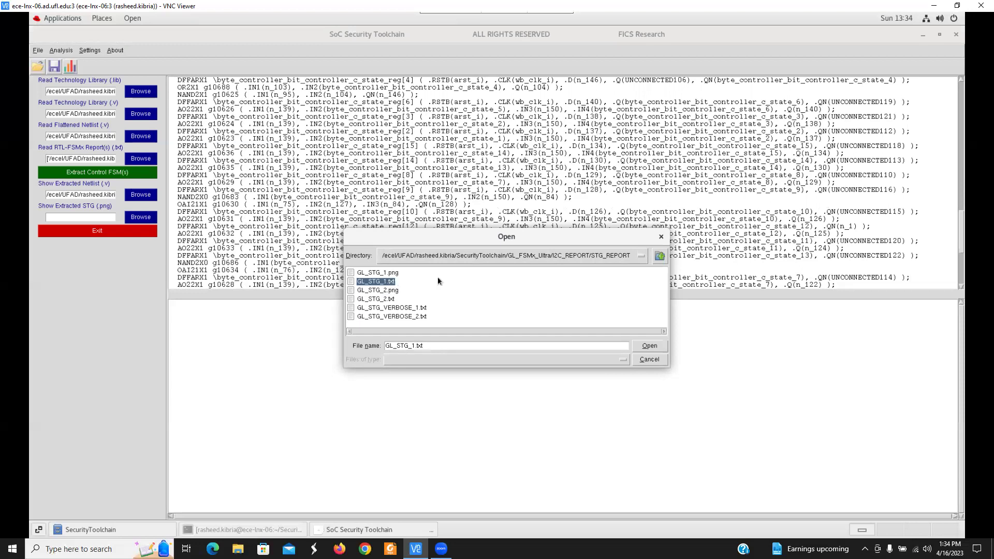
# Open GL_STG_1.txt and scroll through its 6-bit transitions like 011101->000101
pyautogui.click(657, 346)
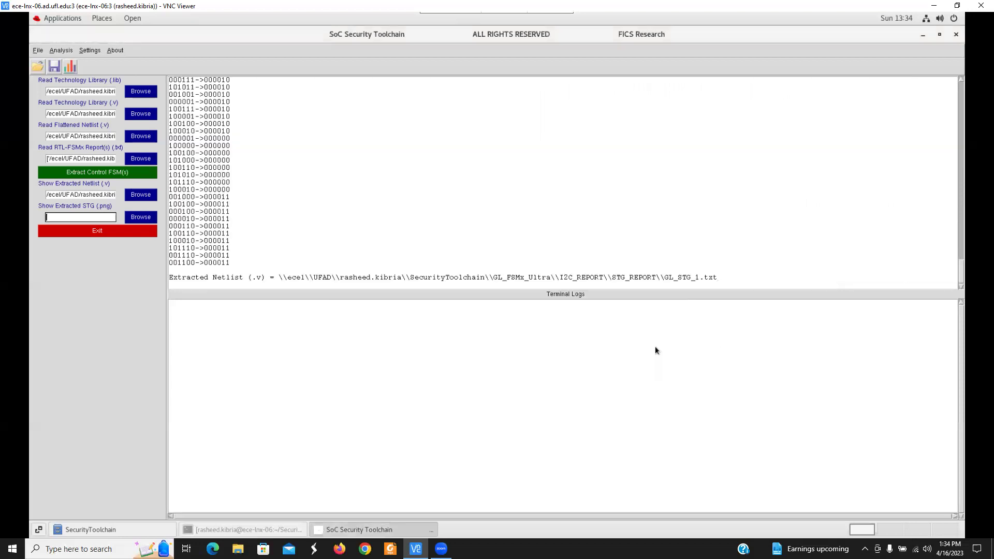
pyautogui.scroll(5, 188, 156)
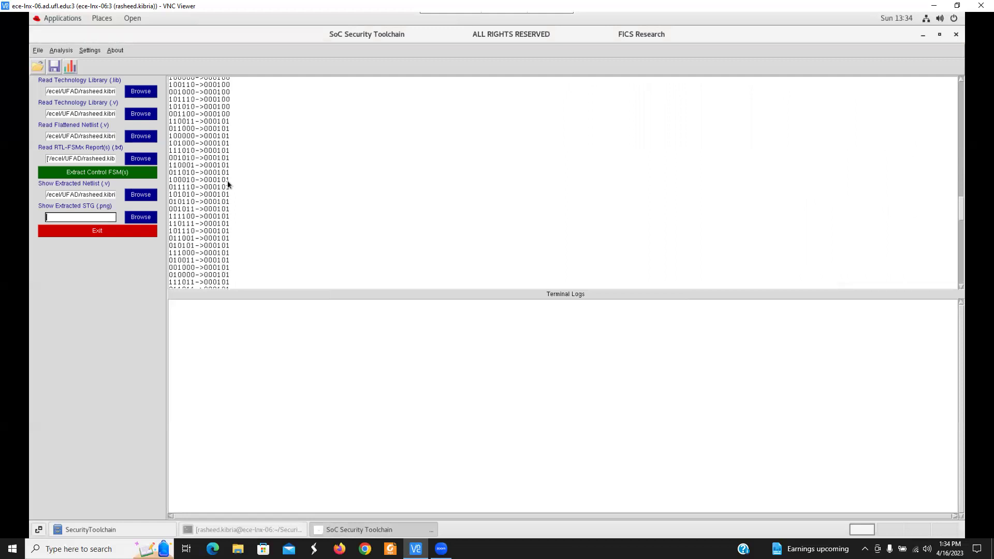
pyautogui.scroll(8, 228, 180)
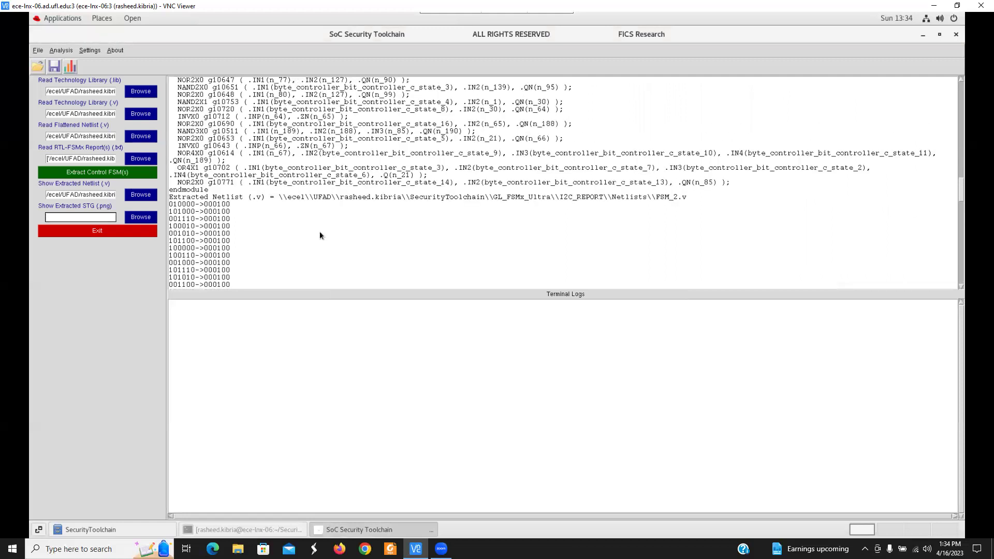
pyautogui.scroll(-5, 319, 233)
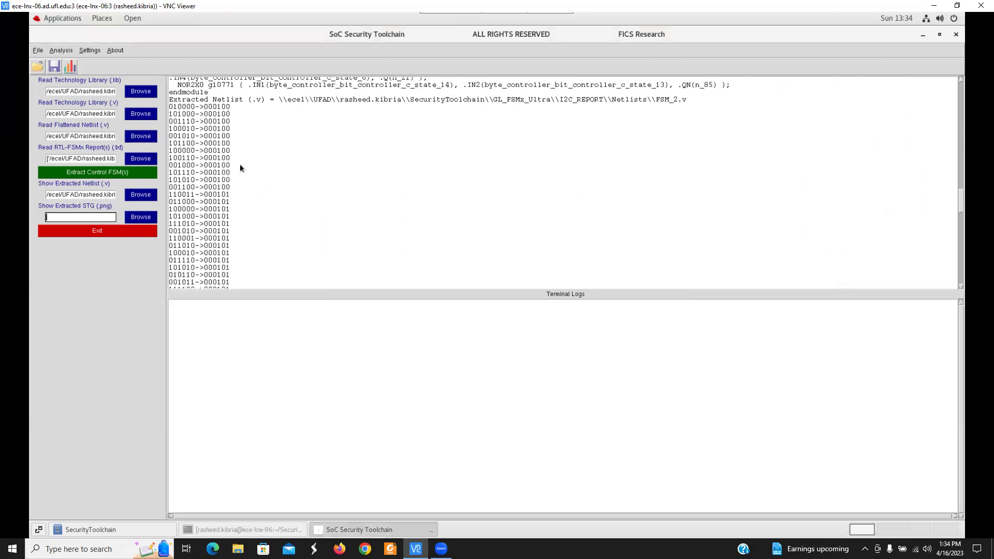
pyautogui.scroll(-10, 259, 121)
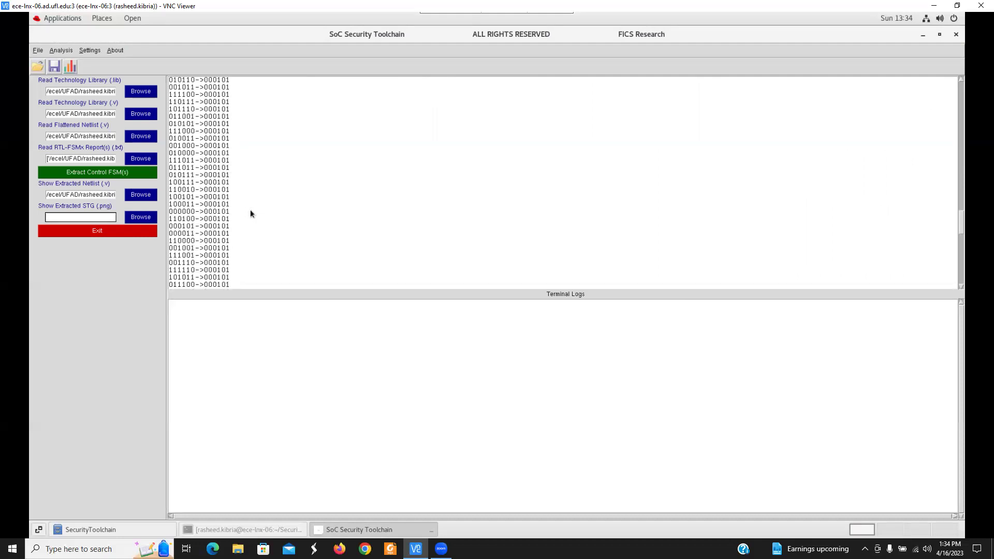
pyautogui.scroll(-10, 250, 214)
pyautogui.scroll(-4, 252, 231)
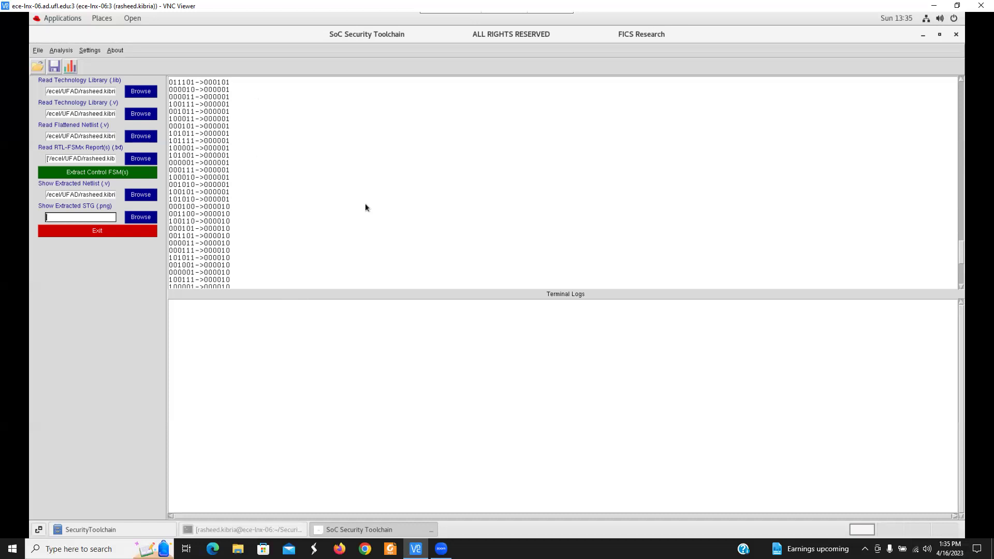
# Choose GL_STG_2.txt in STG_REPORT and load its long binary transitions into the output
pyautogui.click(140, 198)
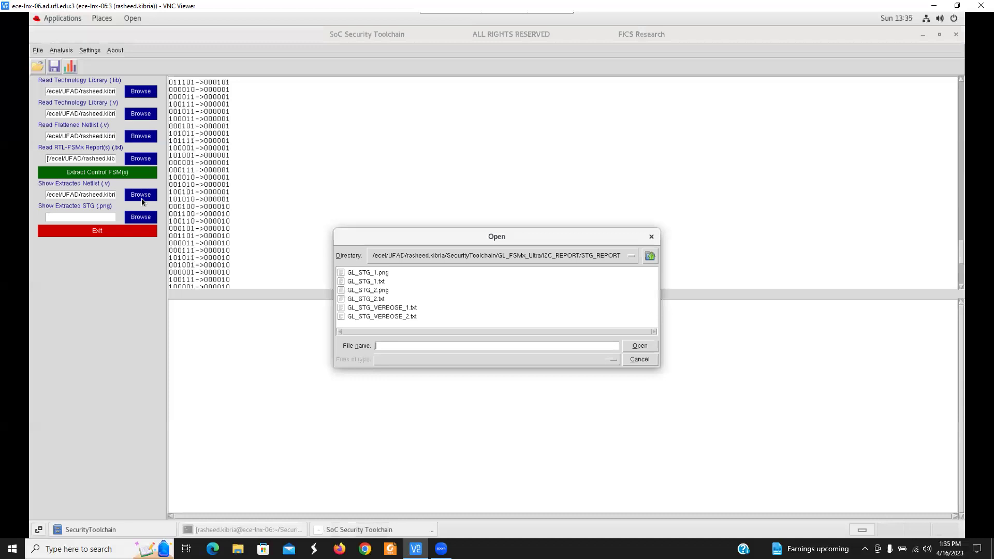
pyautogui.click(378, 300)
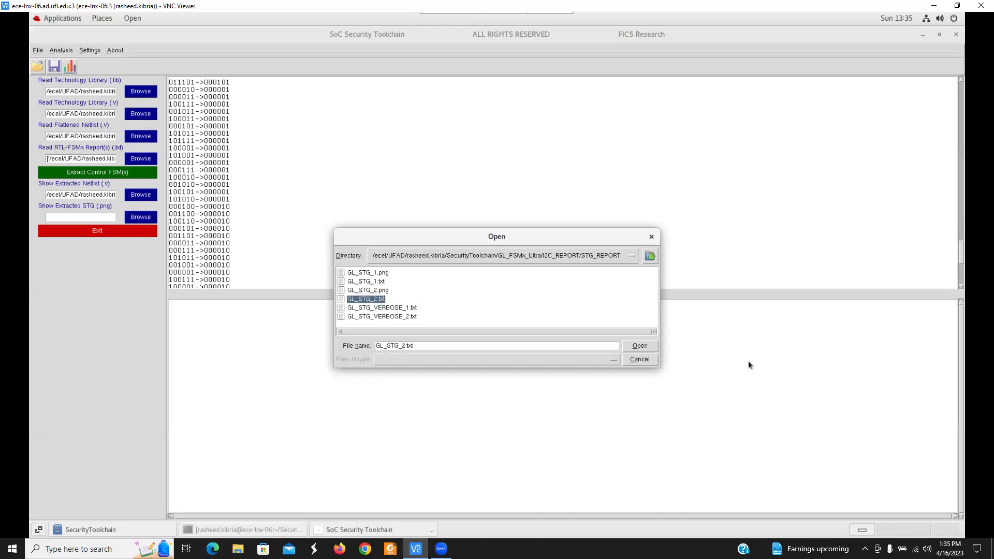
pyautogui.click(642, 345)
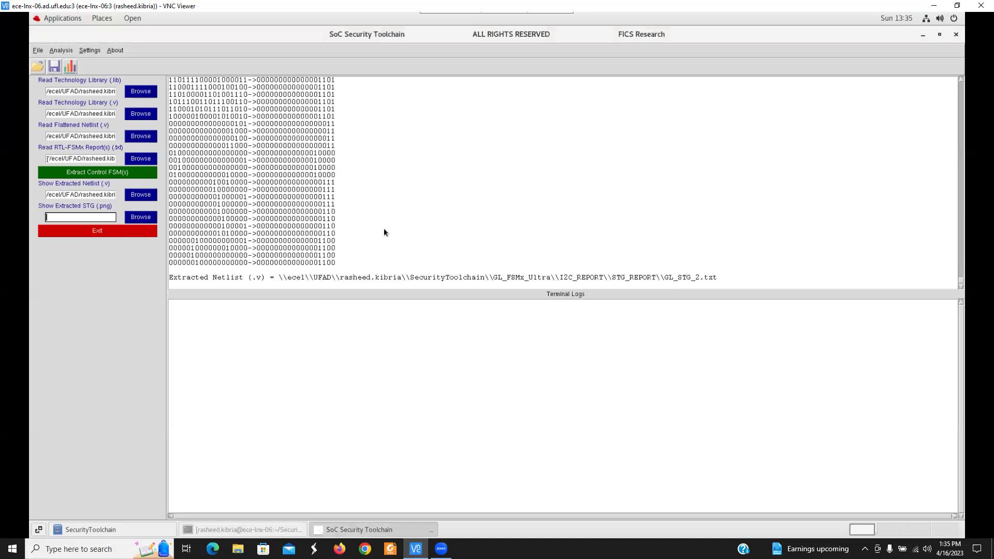
# Scroll up through the earlier GL_STG_2.txt transitions, then back down slightly
pyautogui.scroll(10, 321, 215)
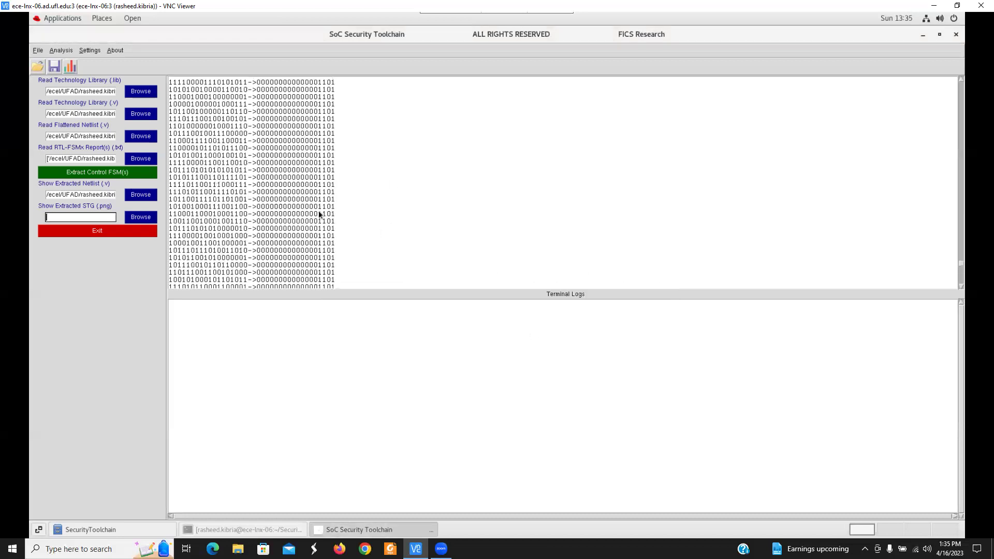
pyautogui.scroll(8, 319, 214)
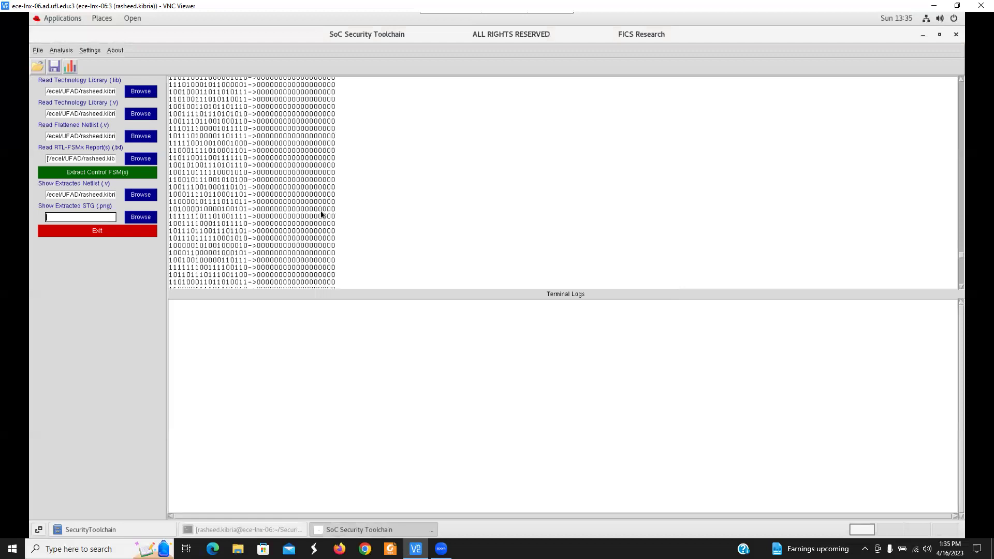
pyautogui.scroll(10, 321, 215)
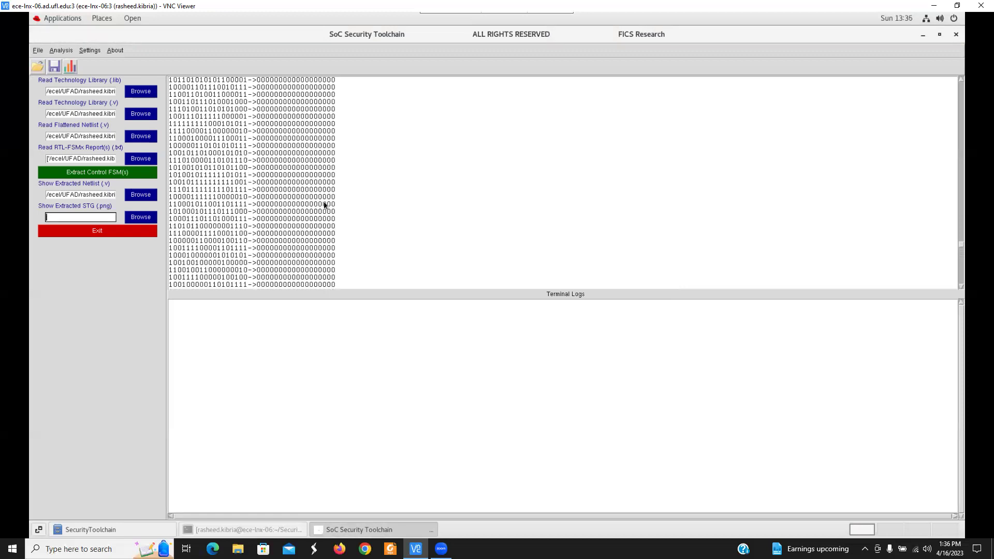
pyautogui.scroll(10, 325, 206)
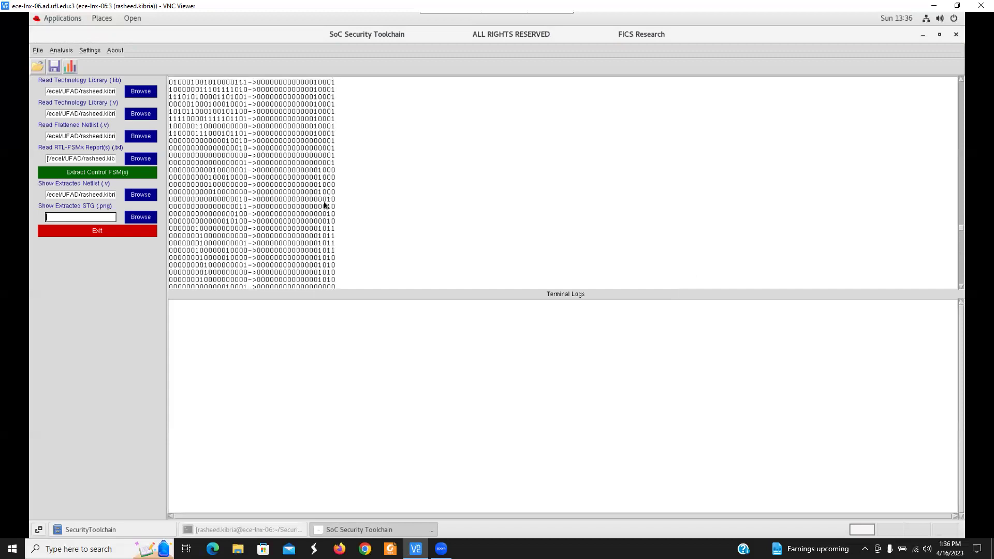
pyautogui.scroll(10, 326, 206)
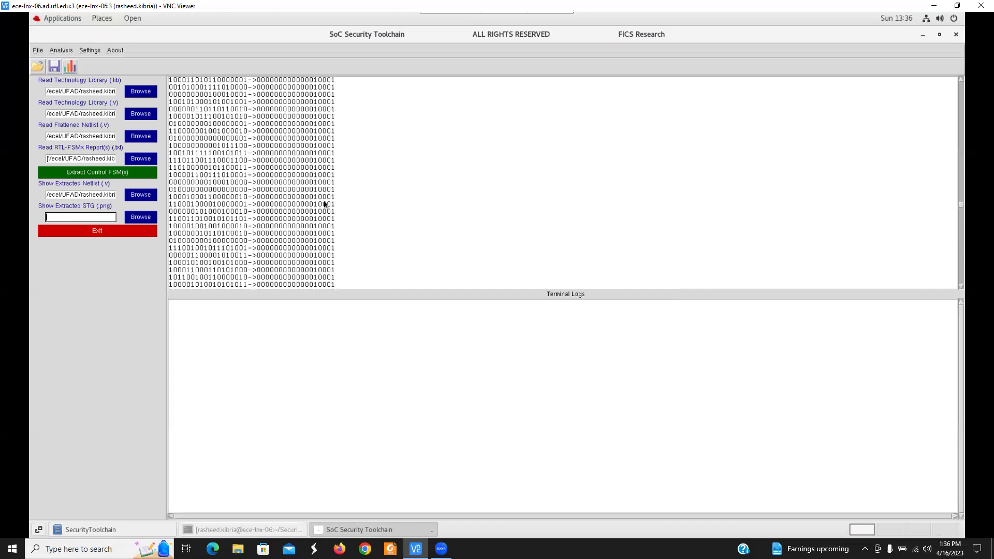
pyautogui.scroll(5, 325, 203)
pyautogui.scroll(10, 329, 199)
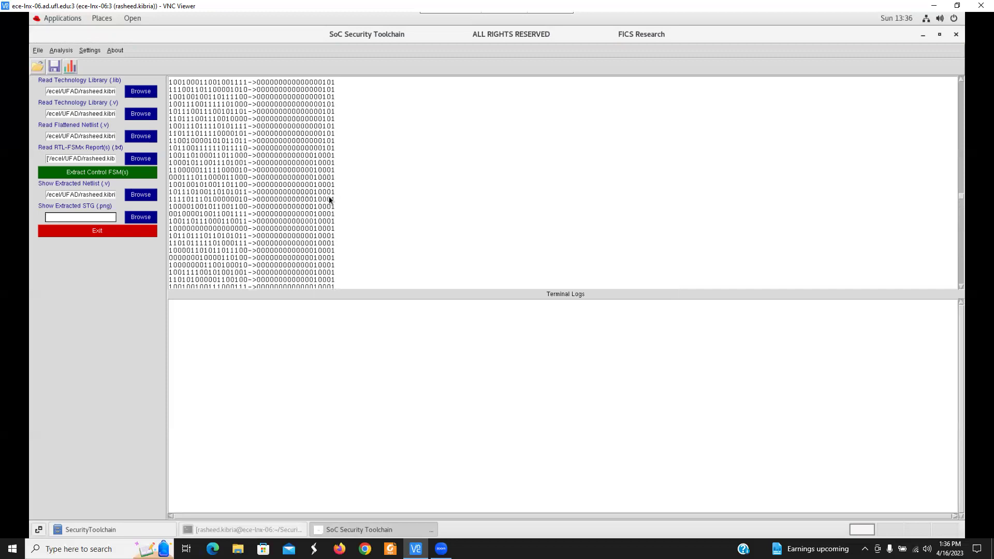
pyautogui.scroll(10, 329, 200)
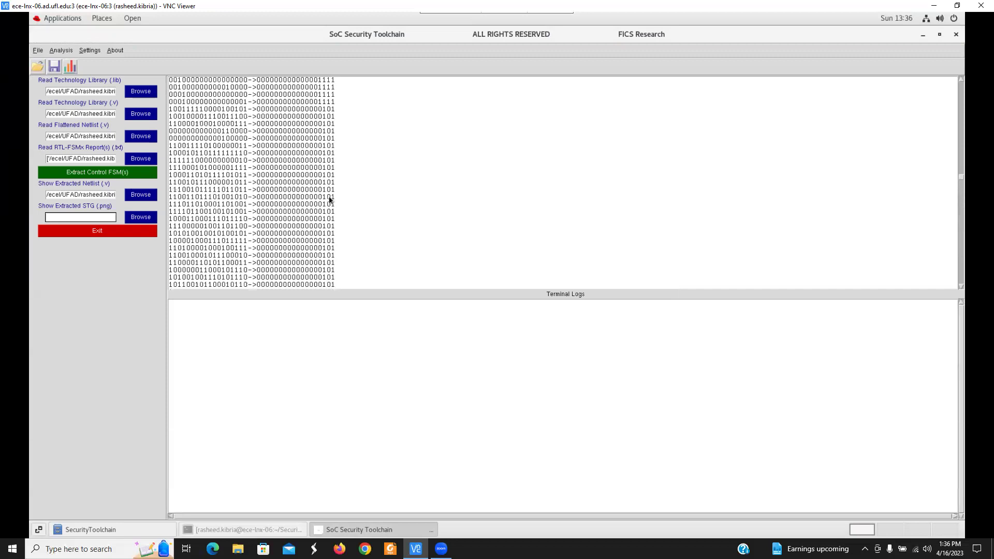
pyautogui.scroll(5, 329, 200)
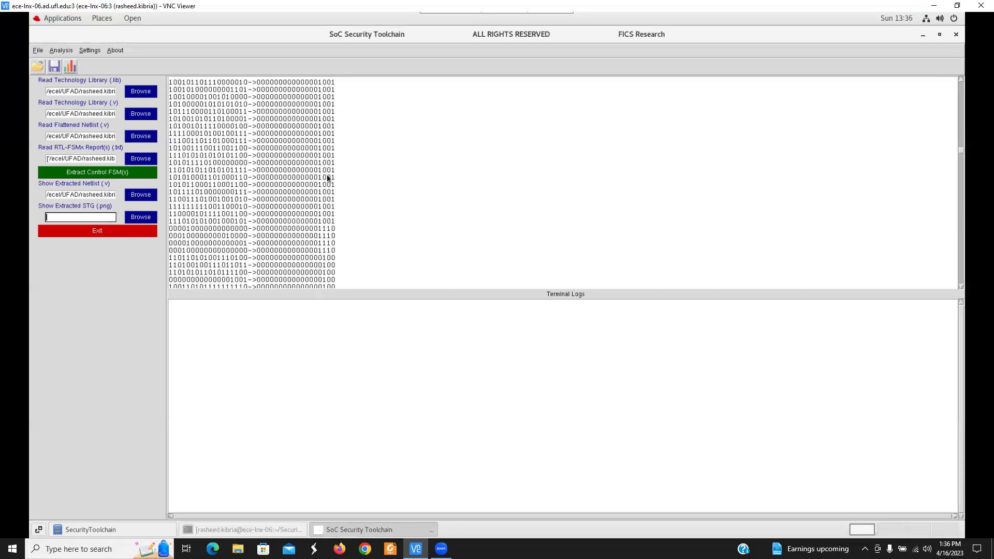
pyautogui.scroll(-5, 332, 186)
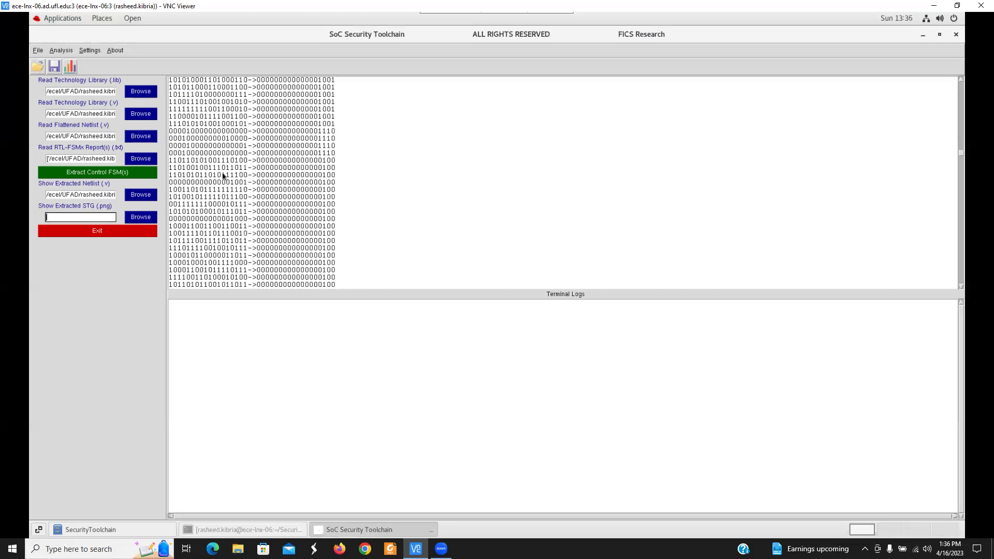
pyautogui.scroll(-6, 246, 220)
# Load GL_STG_VERBOSE_2.txt from STG_REPORT into the output pane
pyautogui.click(139, 195)
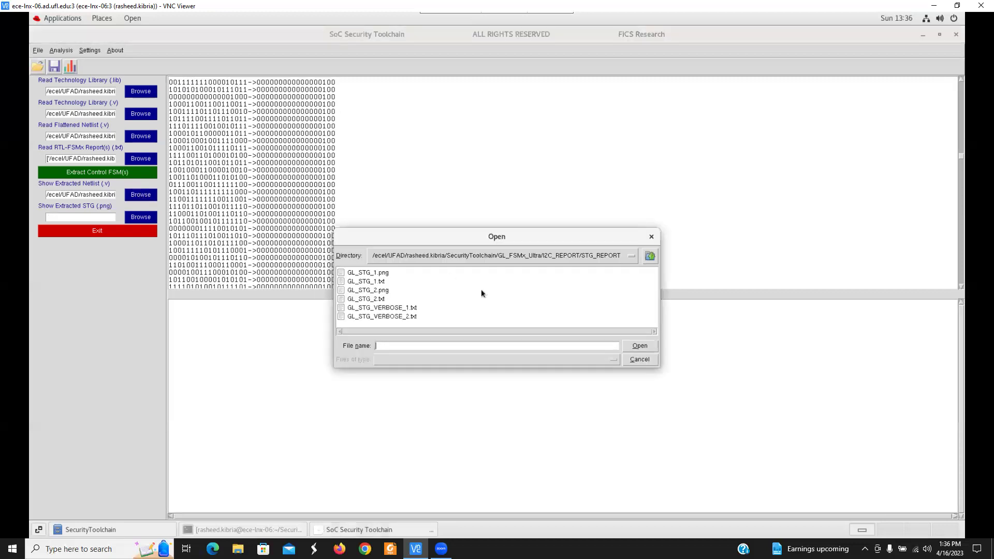
pyautogui.click(391, 316)
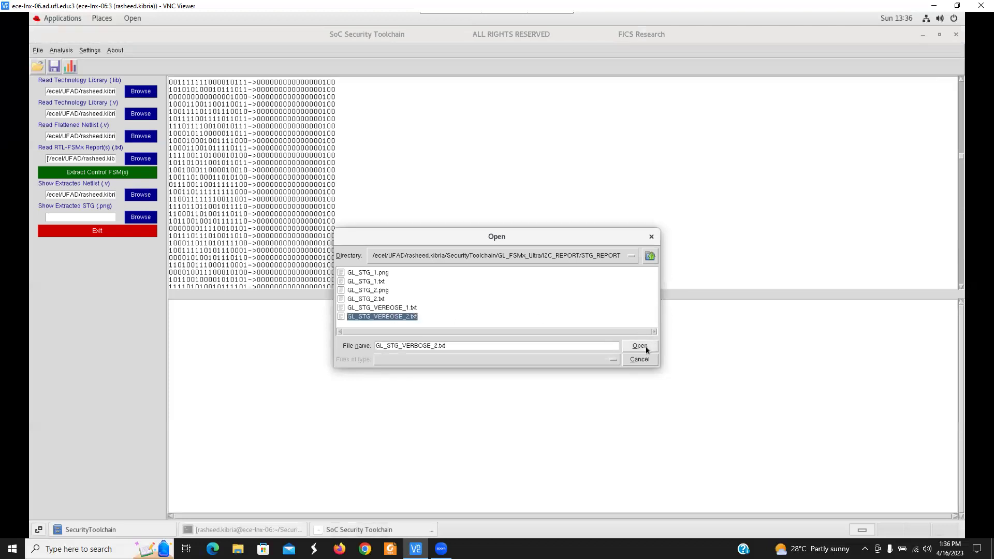
pyautogui.click(645, 346)
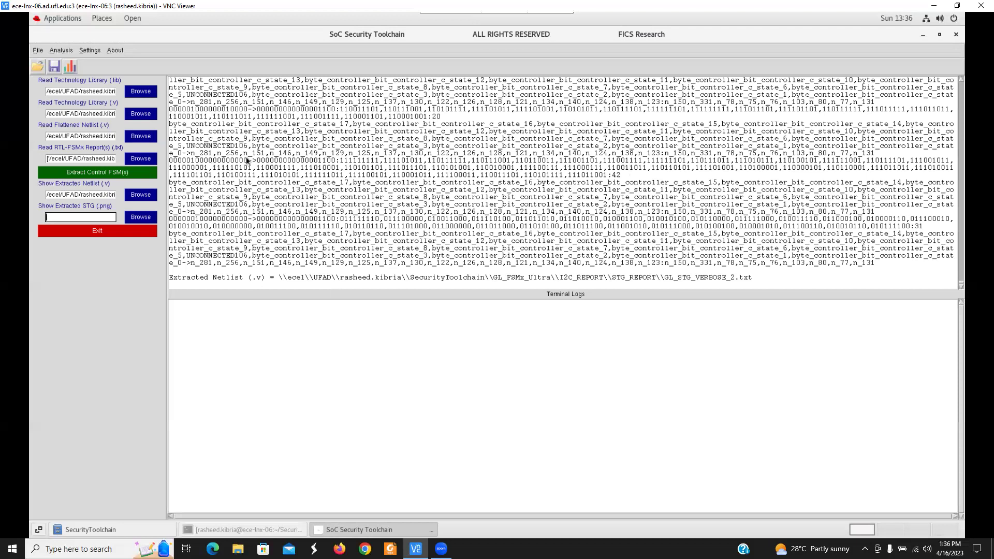
# Highlight the leading state-code bits, then the next-state binary digits, of one transition line
pyautogui.moveTo(247, 161); pyautogui.dragTo(169, 161)
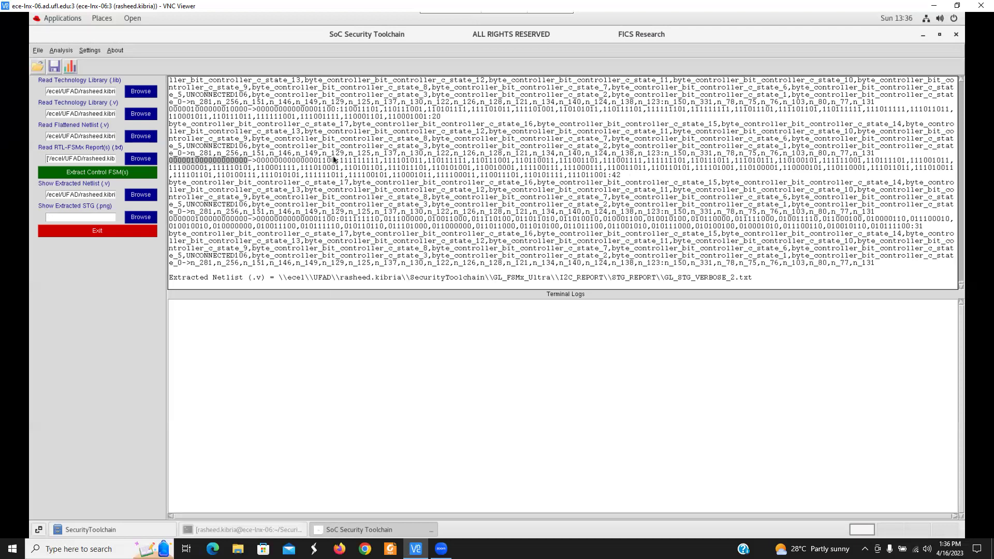
pyautogui.moveTo(334, 156); pyautogui.dragTo(614, 176)
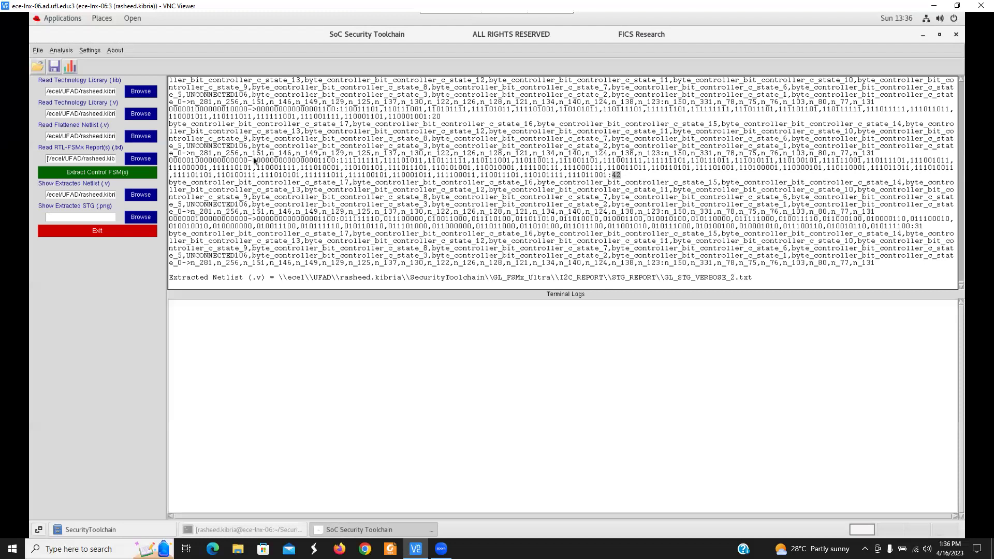
pyautogui.moveTo(245, 163); pyautogui.dragTo(170, 162)
pyautogui.moveTo(292, 162); pyautogui.dragTo(331, 162)
# Scroll up the verbose report, select the 33 ending a transition entry, then scroll back down
pyautogui.scroll(2, 718, 237)
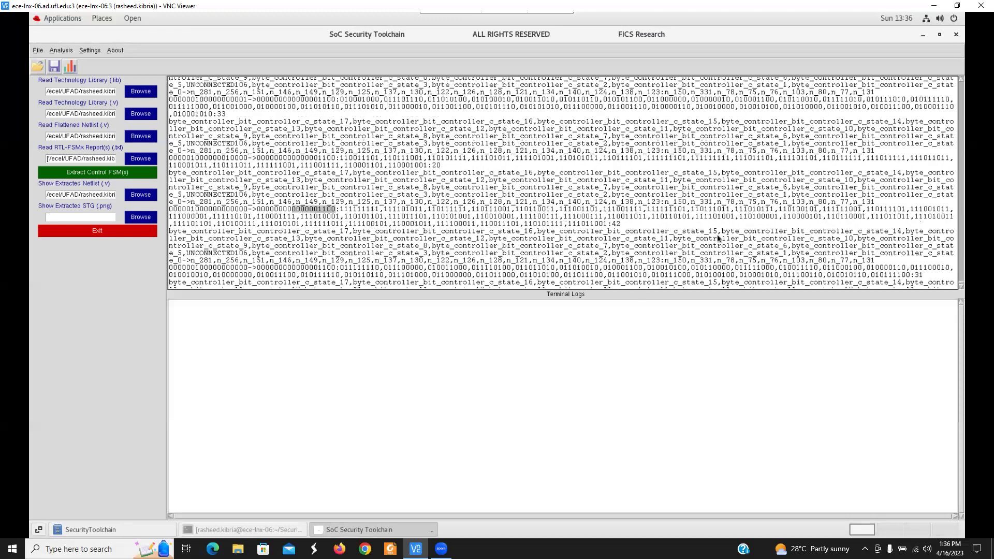
pyautogui.scroll(2, 718, 236)
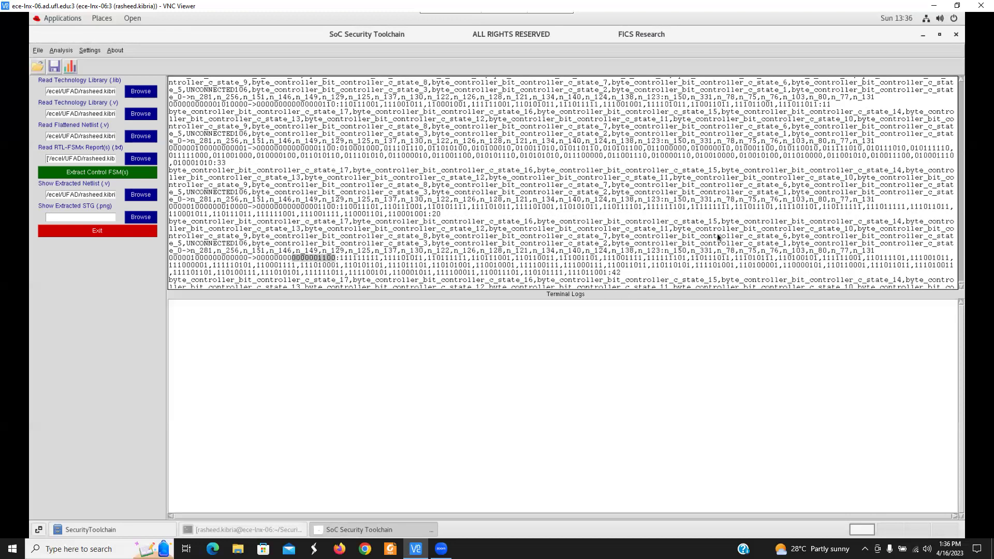
pyautogui.scroll(1, 718, 237)
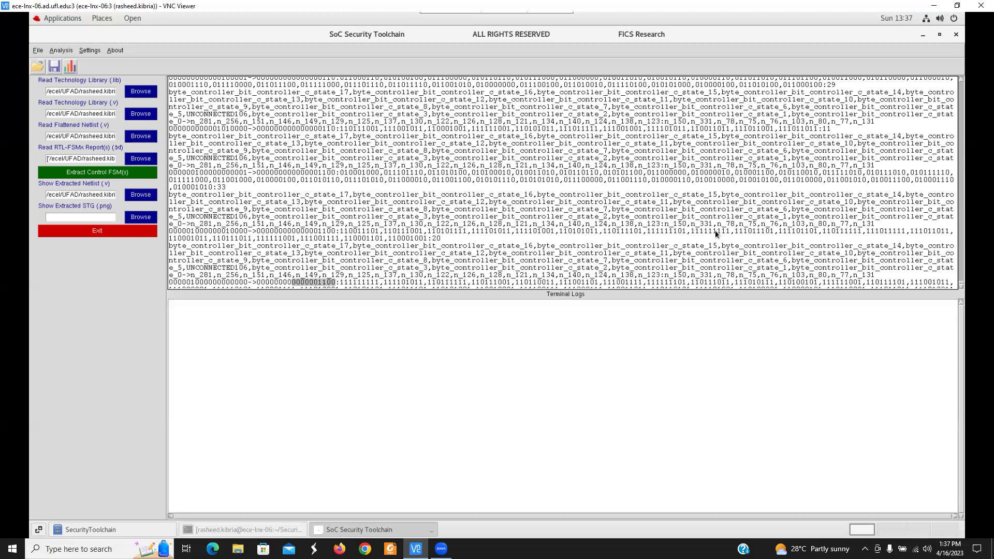
pyautogui.doubleClick(222, 188)
pyautogui.scroll(1, 279, 181)
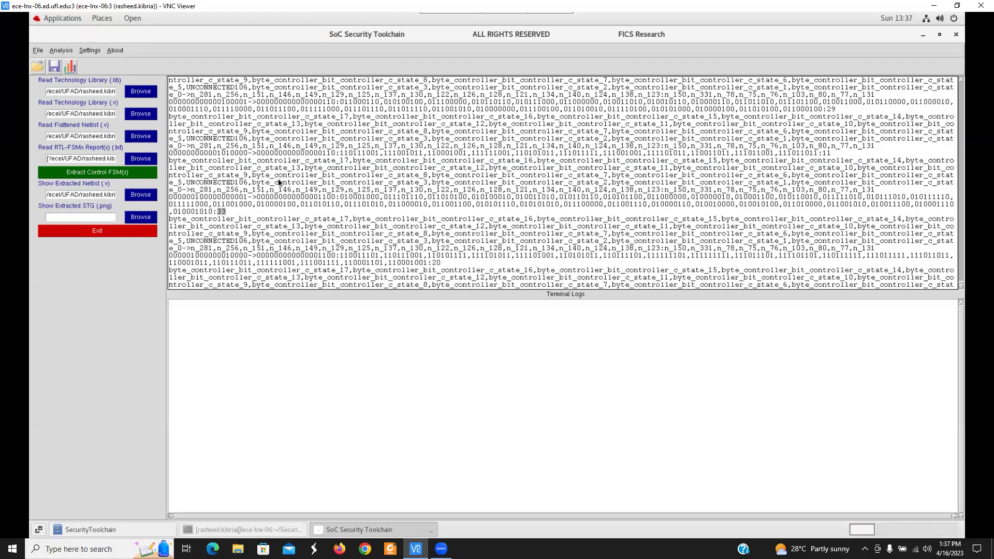
pyautogui.scroll(-6, 383, 185)
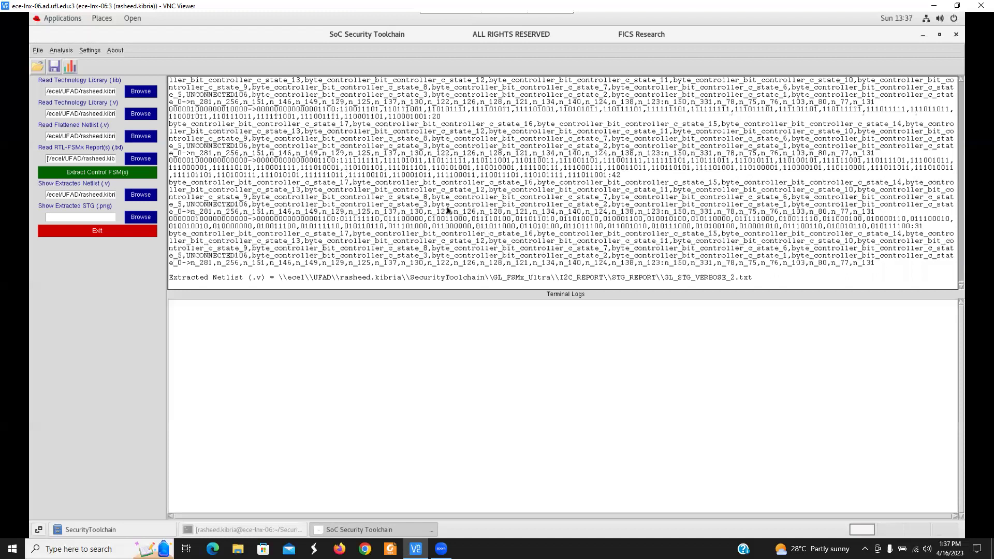